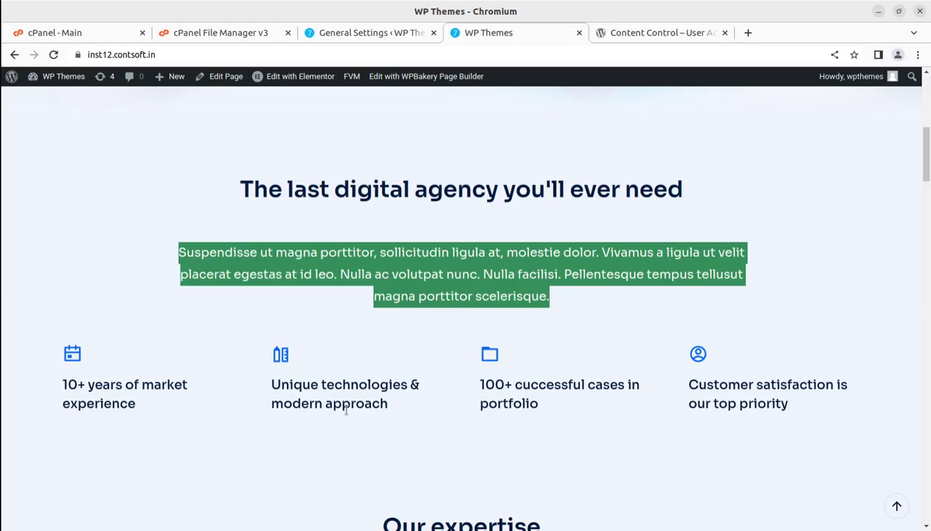
# Step: Look through the site's homepage, covering the agency highlights, expertise, client testimonials and selected cases
pyautogui.scroll(-4, 347, 415)
pyautogui.scroll(-4, 347, 415)
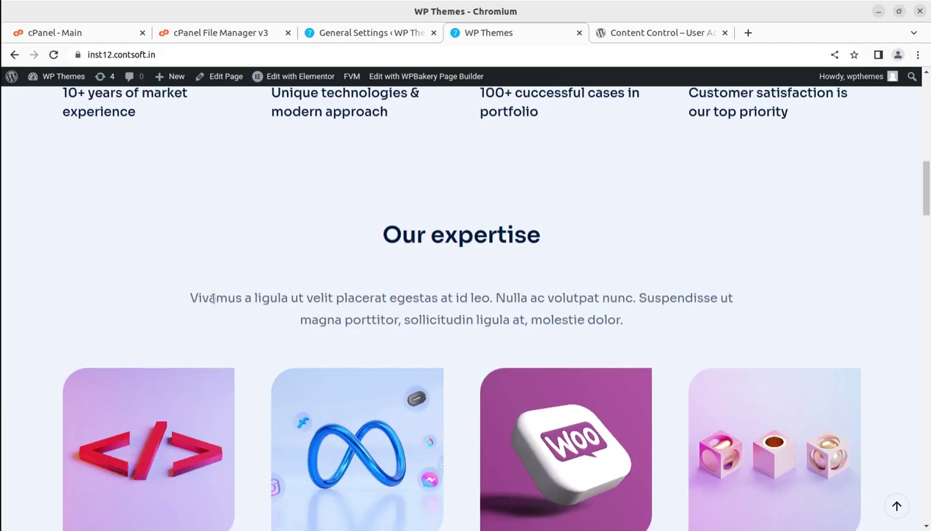
pyautogui.scroll(-4, 347, 338)
pyautogui.scroll(-1, 421, 382)
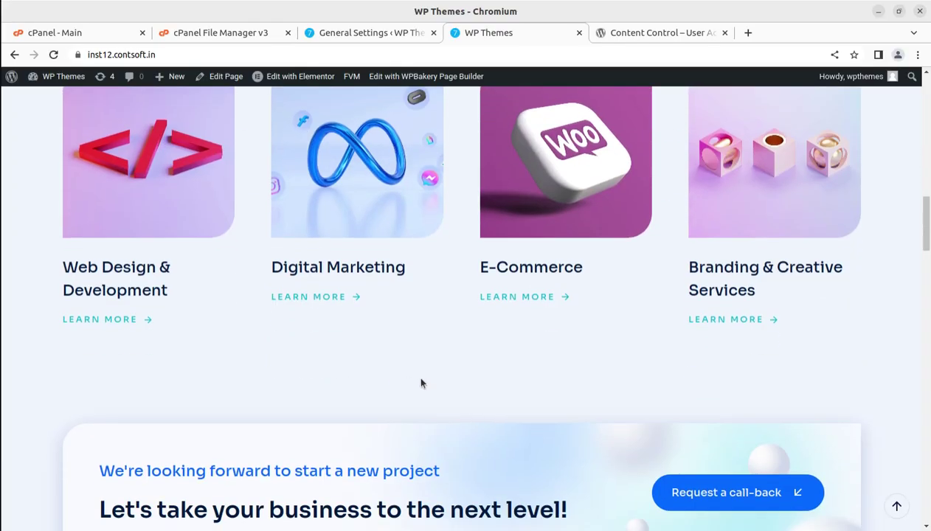
pyautogui.scroll(-3, 419, 382)
pyautogui.scroll(-3, 417, 382)
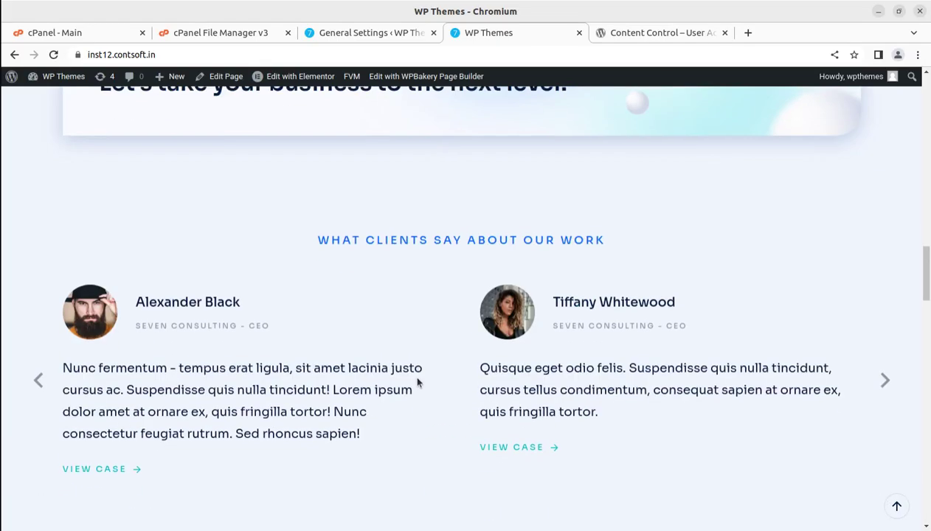
pyautogui.scroll(-4, 417, 382)
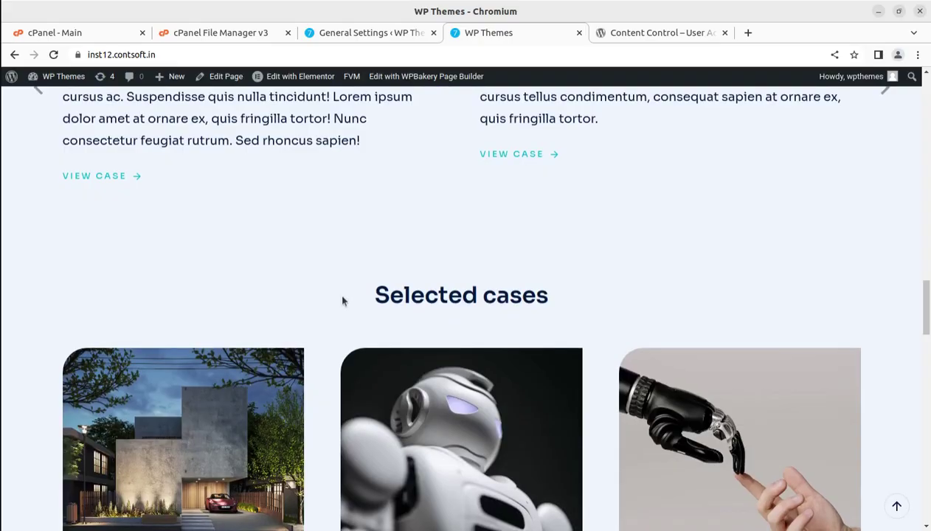
pyautogui.scroll(-8, 488, 378)
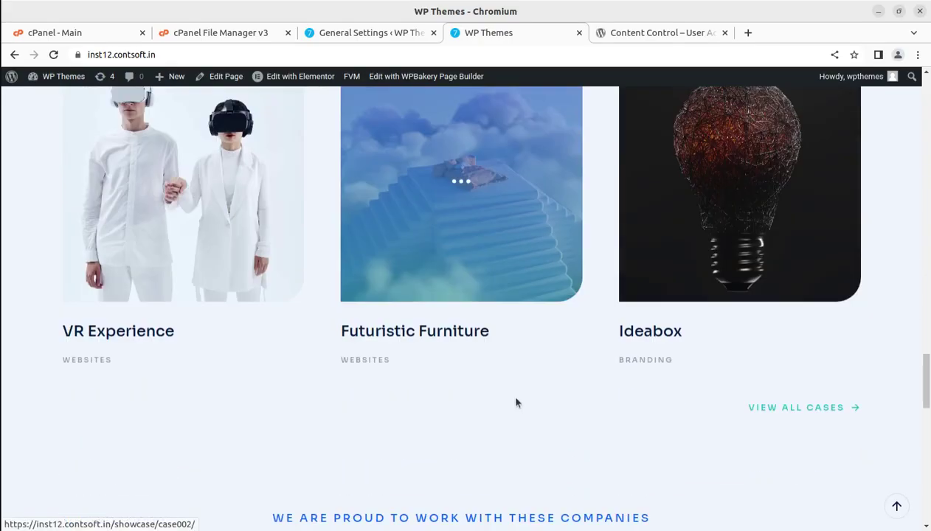
# Step: Open the Futuristic Furniture case from the selected cases and look over its overview, brief and approach text
pyautogui.click(448, 227)
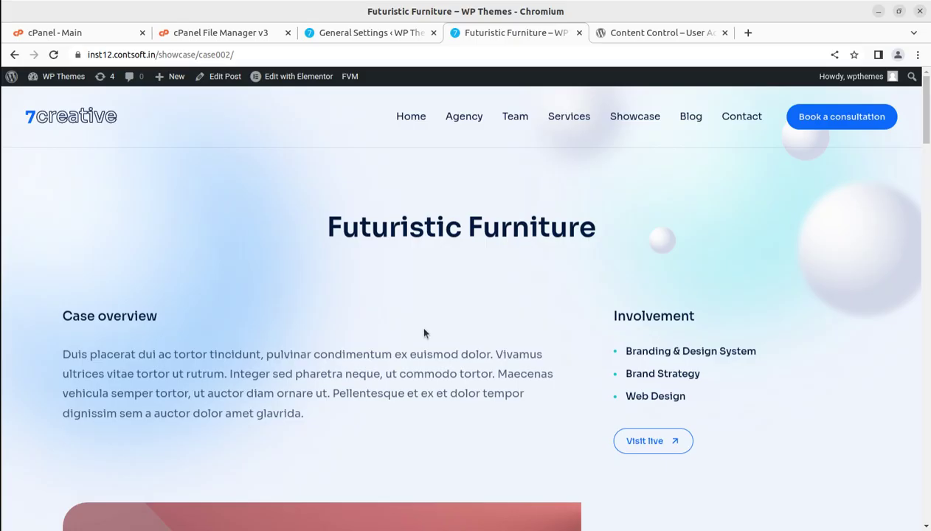
pyautogui.scroll(-2, 391, 335)
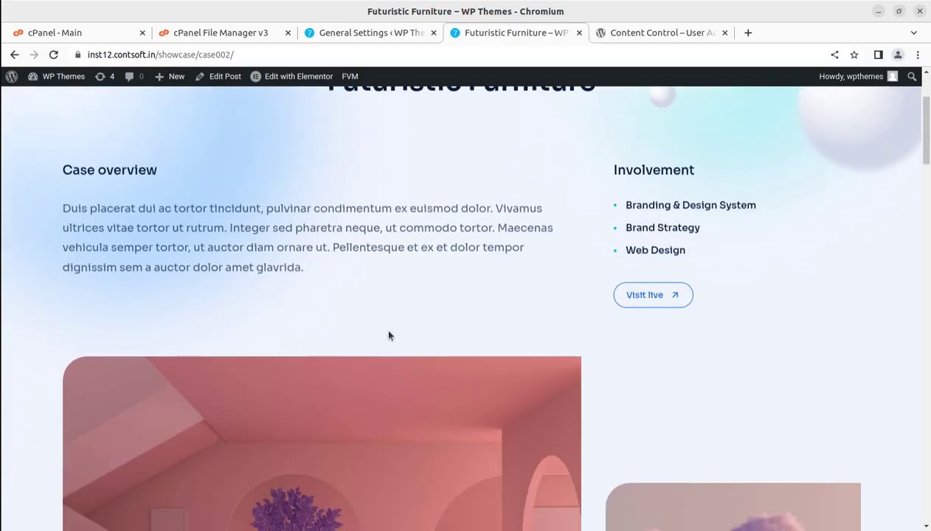
pyautogui.scroll(-5, 389, 336)
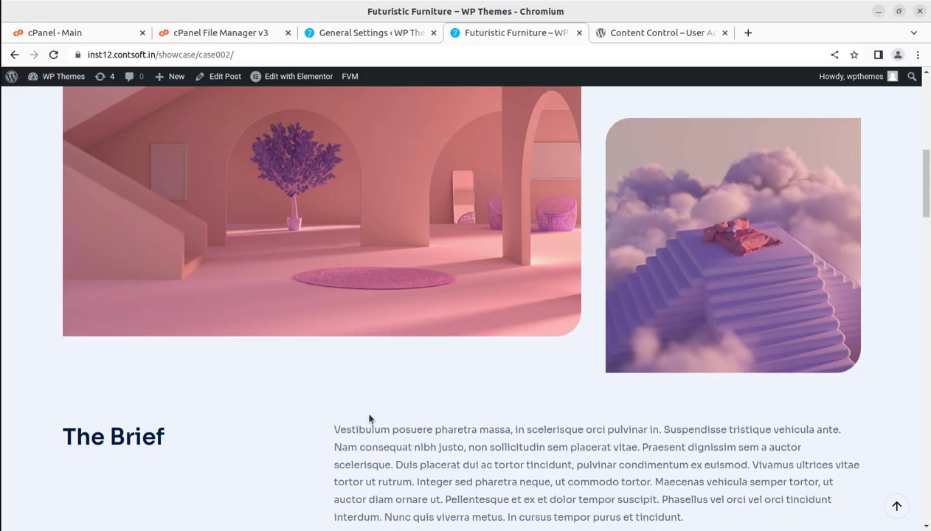
pyautogui.scroll(-2, 339, 420)
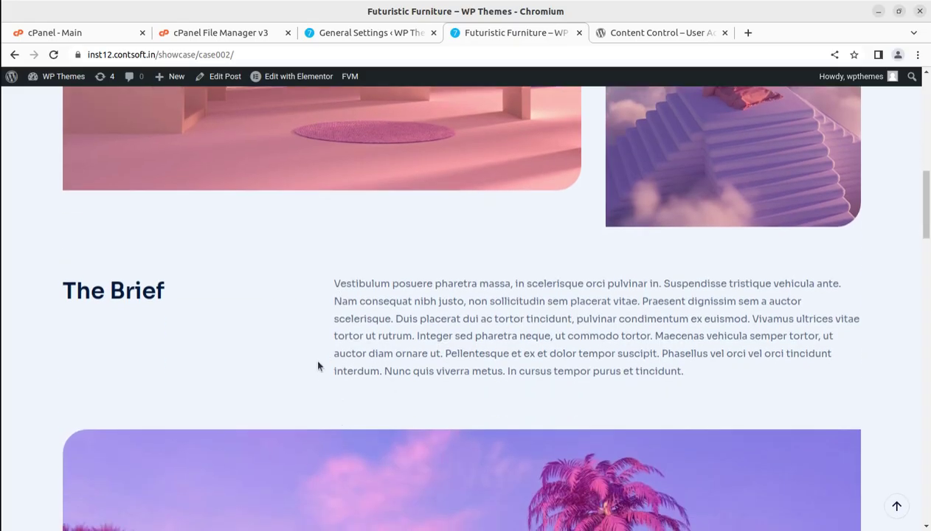
pyautogui.scroll(-8, 318, 366)
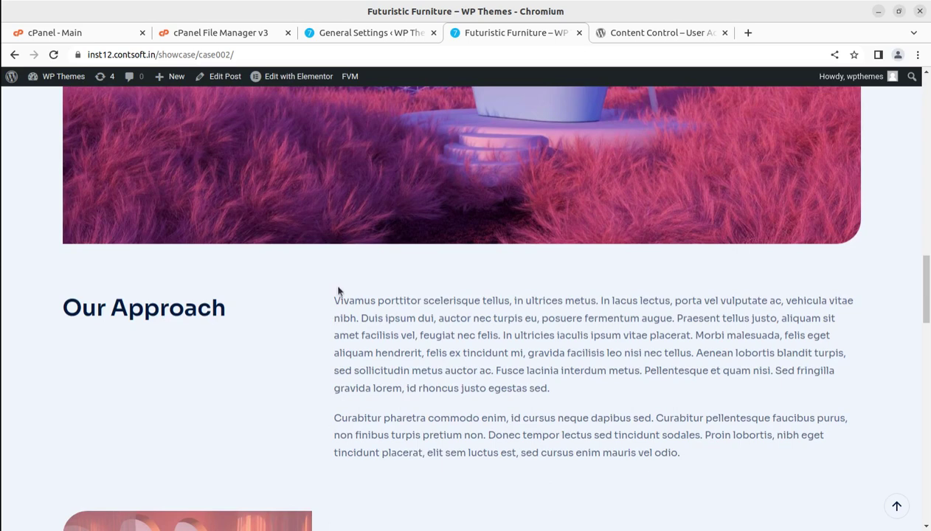
pyautogui.moveTo(338, 292); pyautogui.dragTo(483, 435)
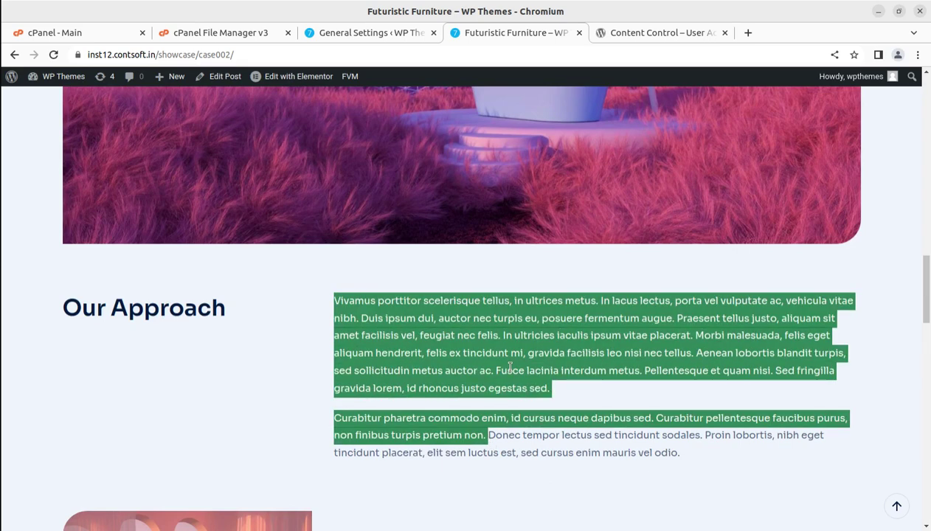
pyautogui.scroll(4, 273, 389)
pyautogui.scroll(12, 273, 390)
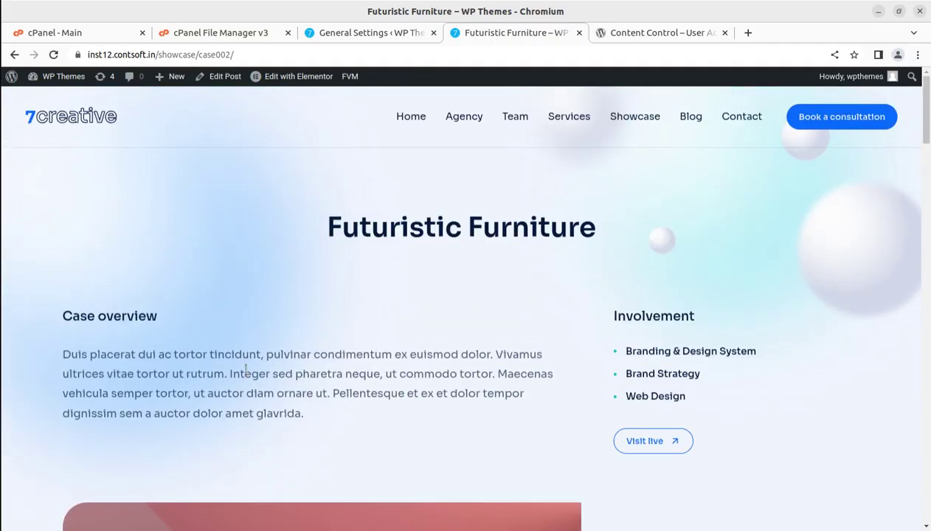
# Step: Go back to the homepage to review its introduction, and check the Agency page before returning to Home
pyautogui.click(79, 130)
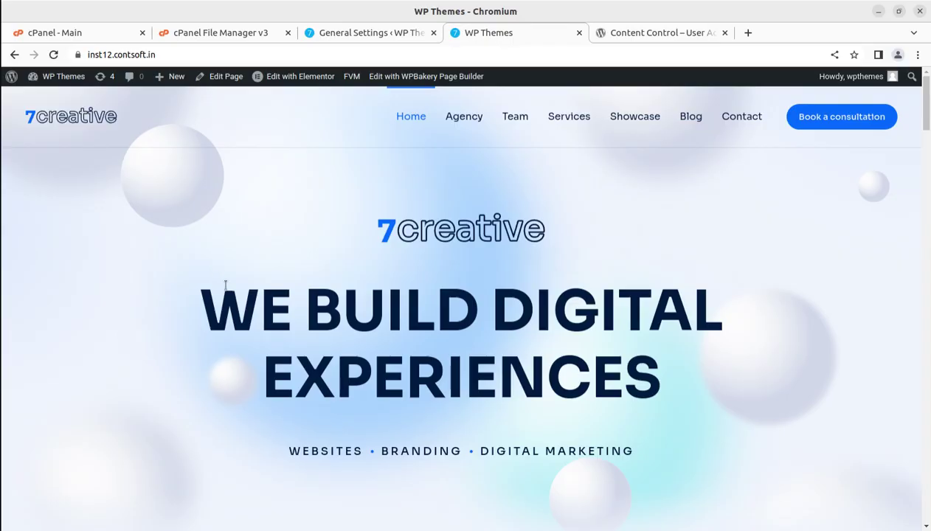
pyautogui.scroll(-3, 223, 293)
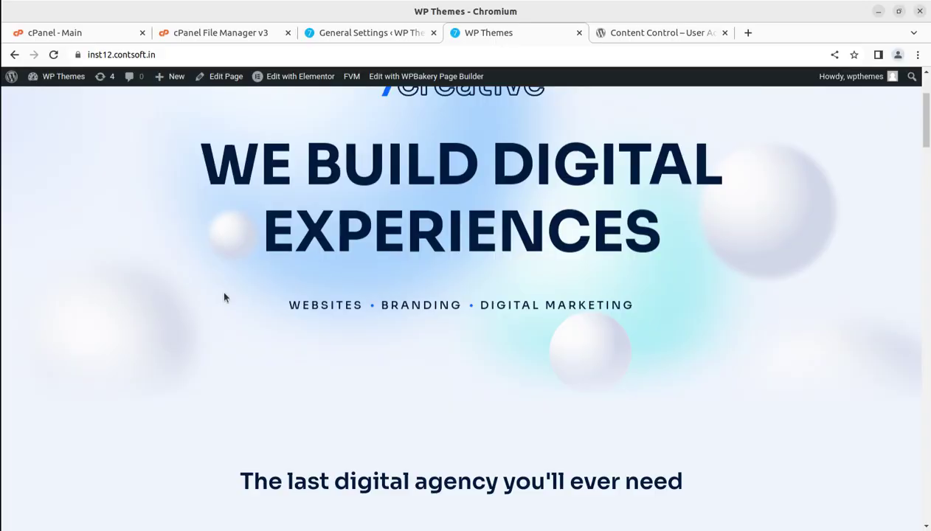
pyautogui.scroll(-2, 225, 298)
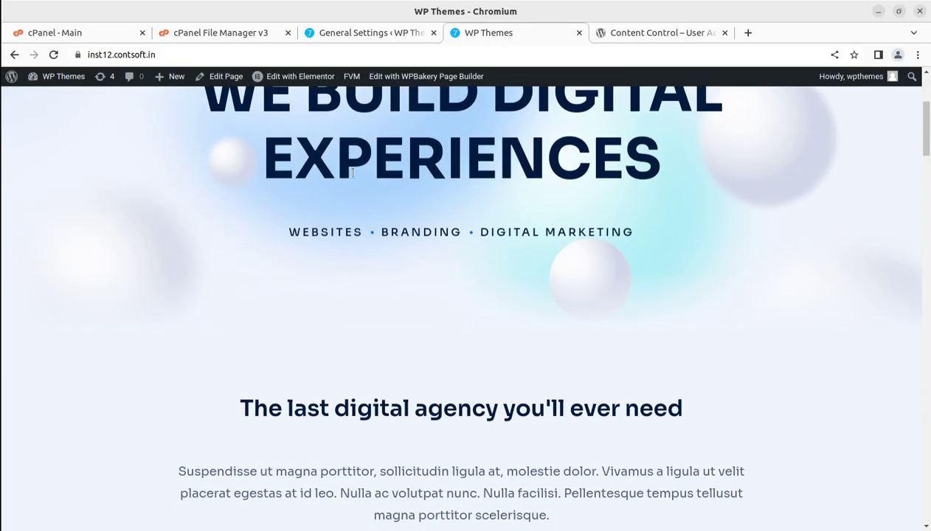
pyautogui.scroll(-3, 268, 258)
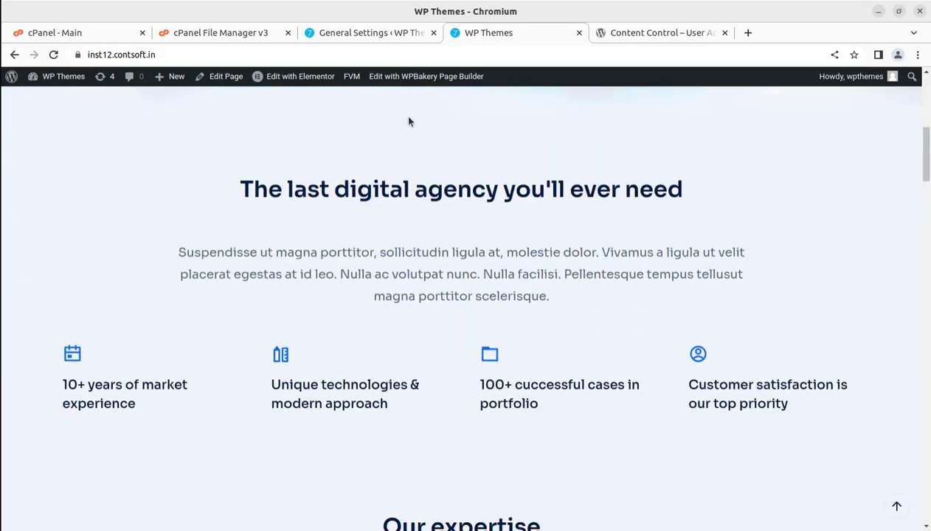
pyautogui.scroll(5, 412, 162)
pyautogui.scroll(2, 410, 184)
pyautogui.click(457, 123)
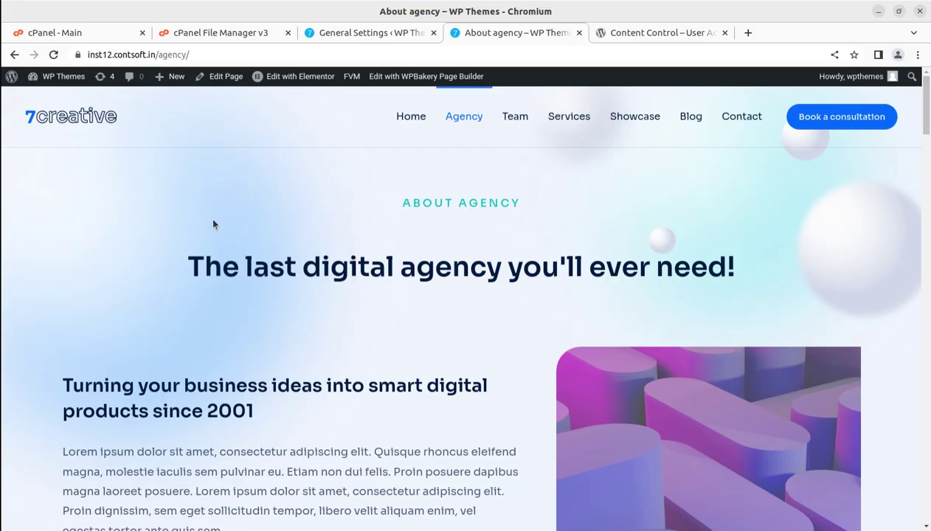
pyautogui.click(402, 121)
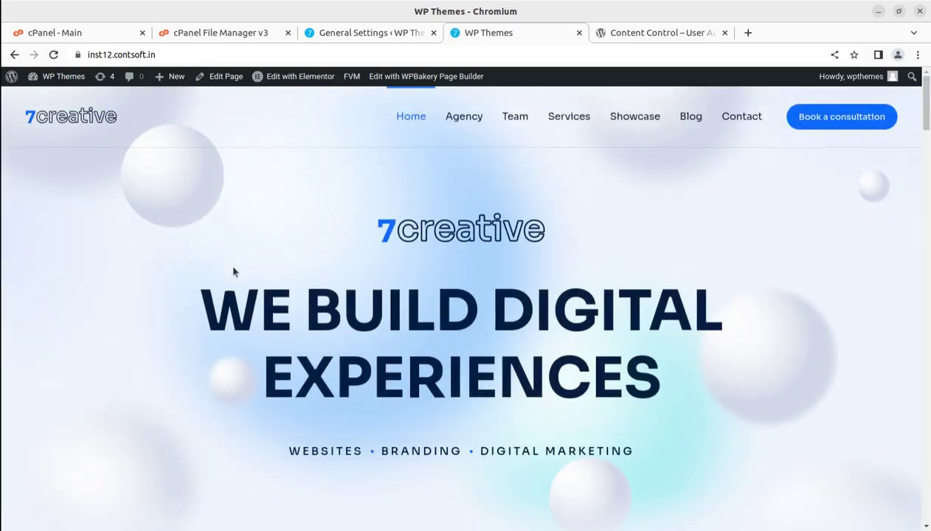
# Step: Switch to the site's WordPress admin and open the page for adding new plugins, dismissing the Pomodoro notification
pyautogui.click(328, 33)
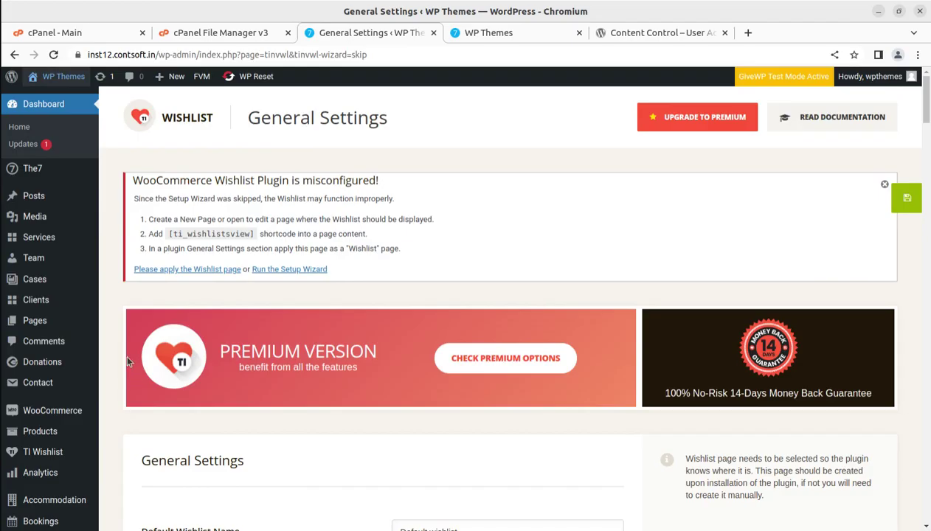
pyautogui.scroll(-3, 109, 355)
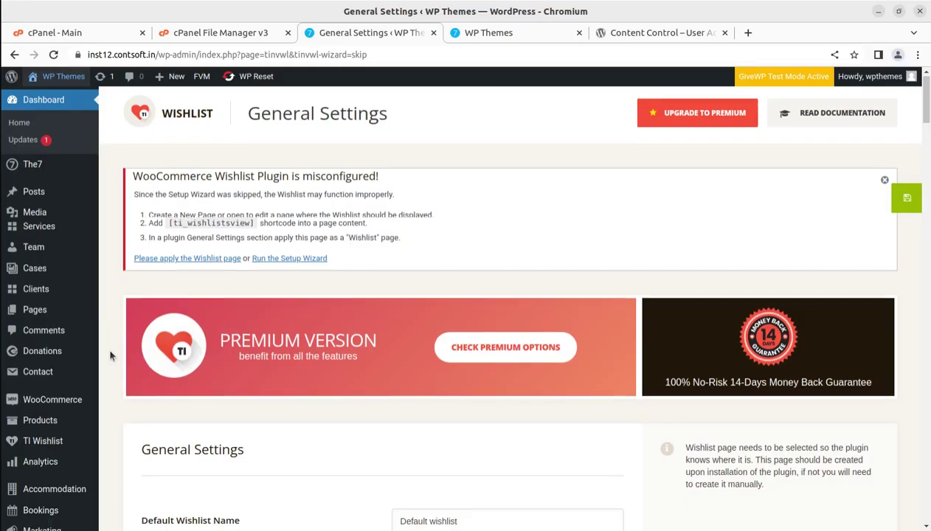
pyautogui.moveTo(39, 421)
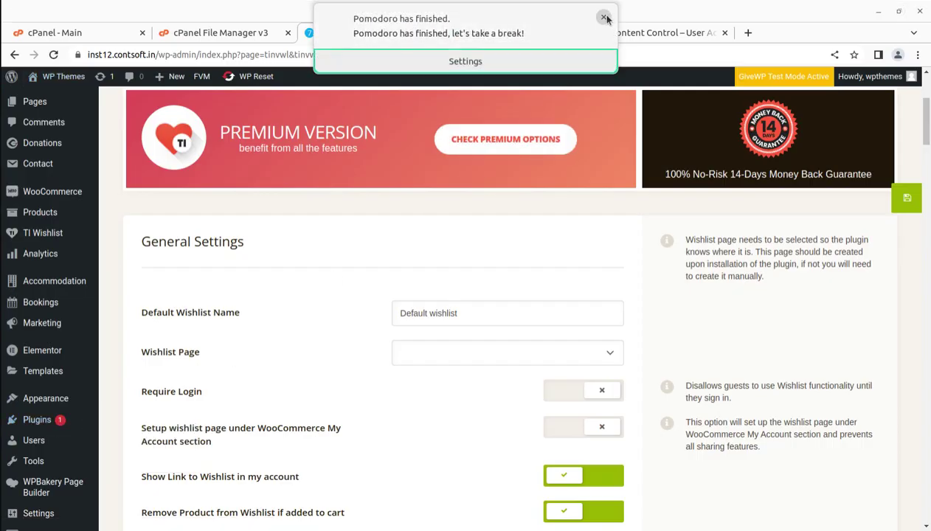
pyautogui.click(599, 16)
pyautogui.moveTo(39, 419)
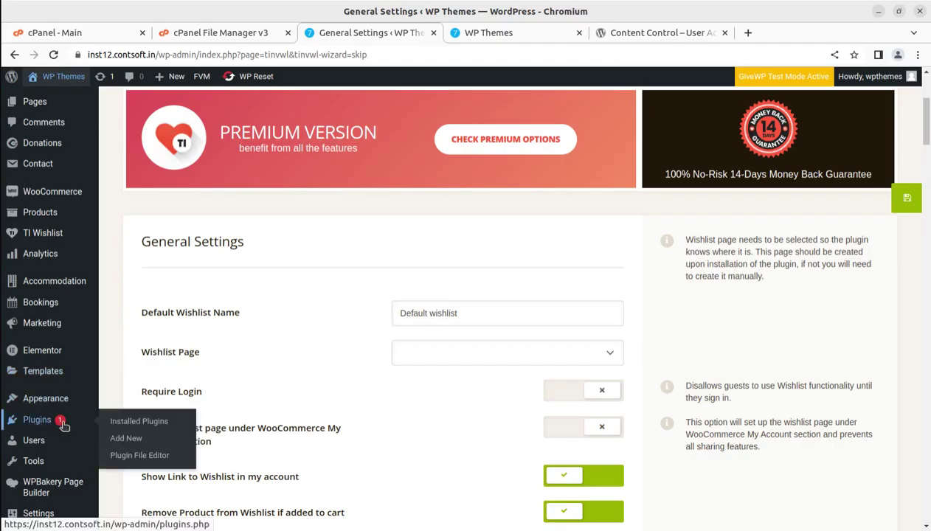
pyautogui.click(127, 440)
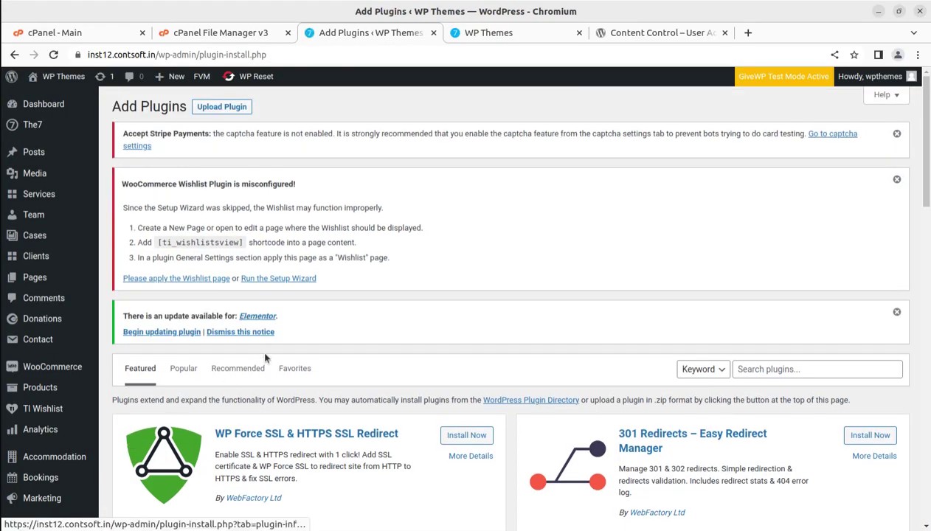
# Step: Install the Content Control plugin by uploading content-control.1.1.10.zip from Downloads, and activate it
pyautogui.click(220, 108)
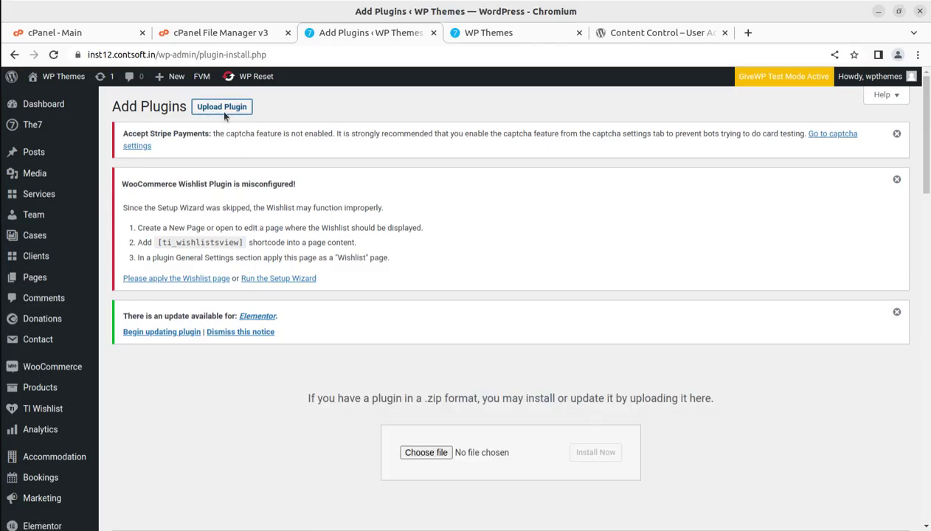
pyautogui.click(414, 453)
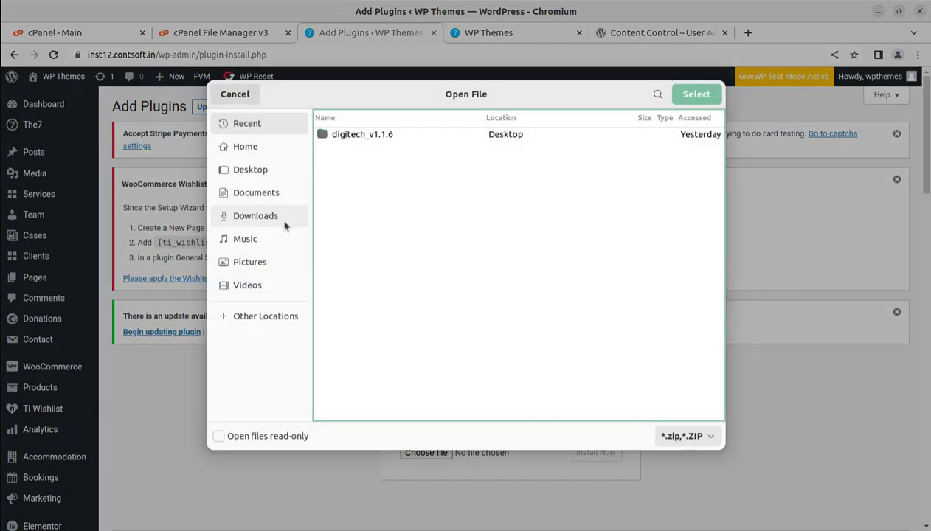
pyautogui.click(259, 215)
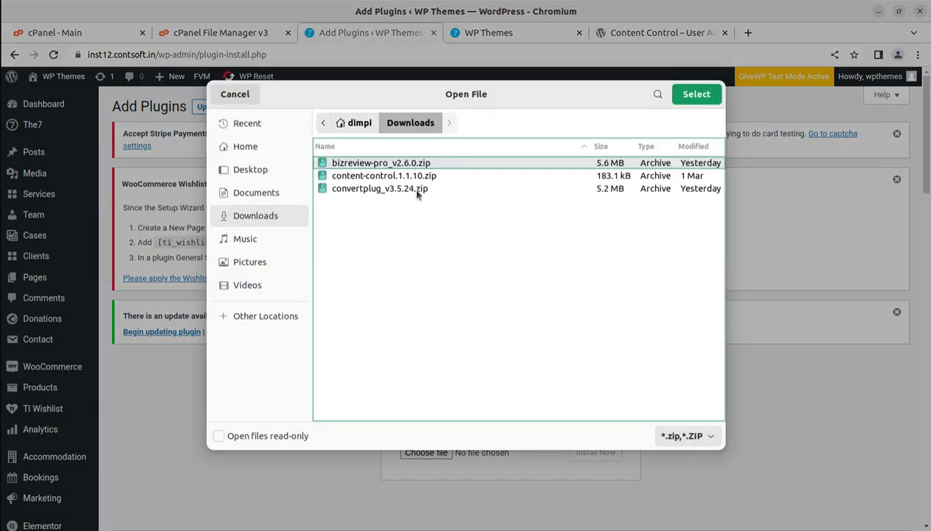
pyautogui.click(365, 176)
pyautogui.click(695, 94)
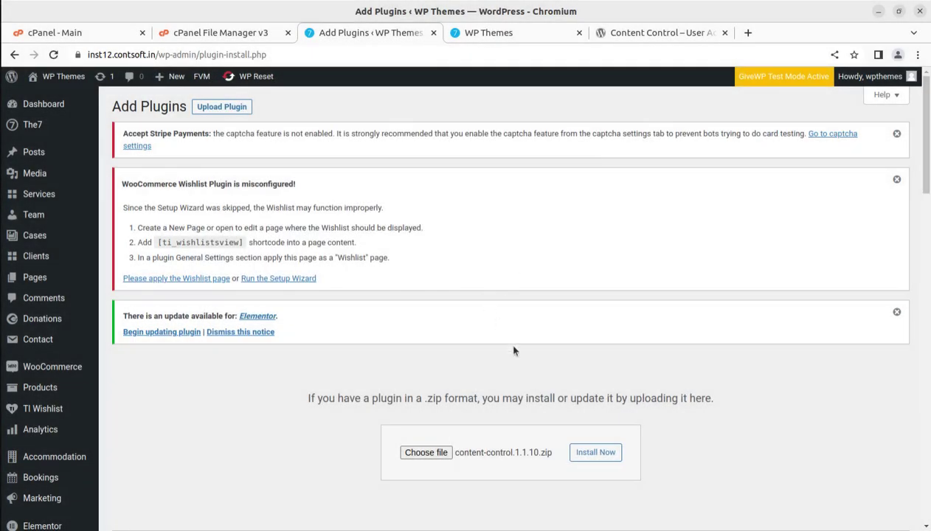
pyautogui.click(594, 452)
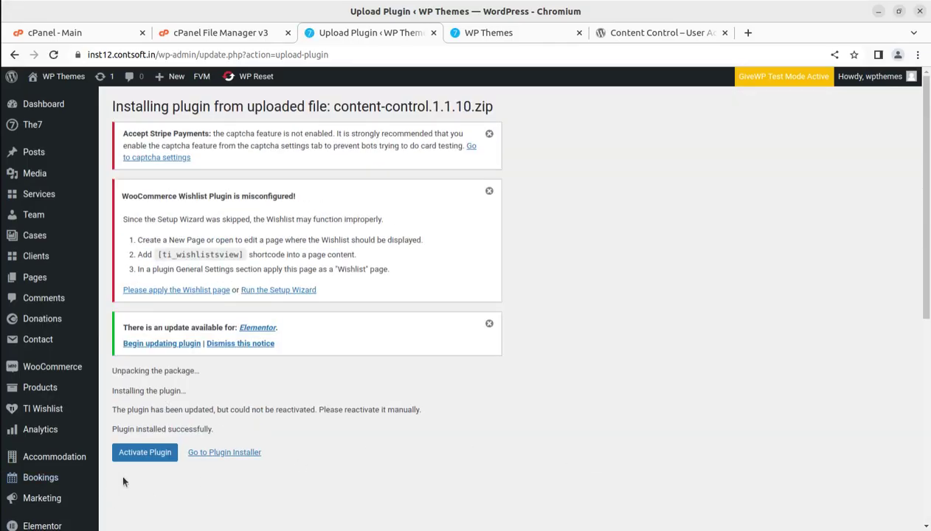
pyautogui.click(131, 459)
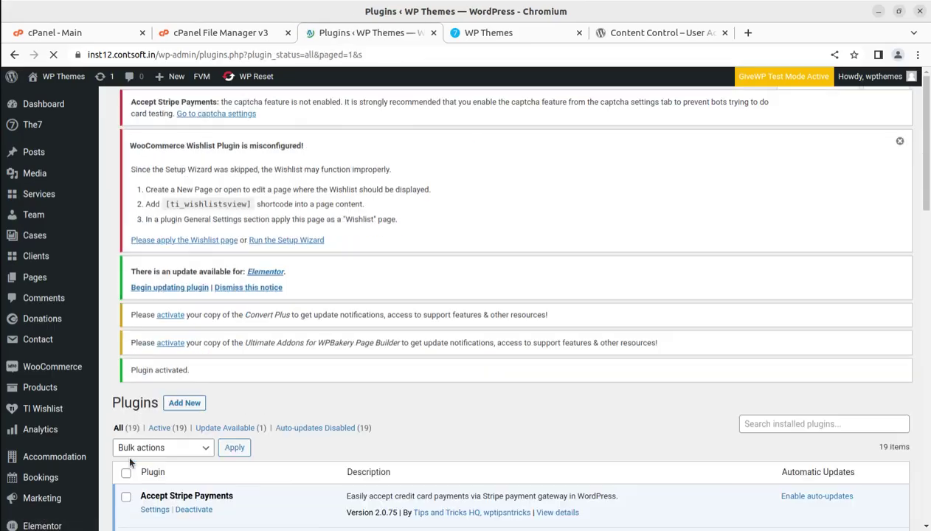
# Step: Locate the Content Control plugin in the installed plugins list and highlight its name
pyautogui.scroll(-7, 310, 358)
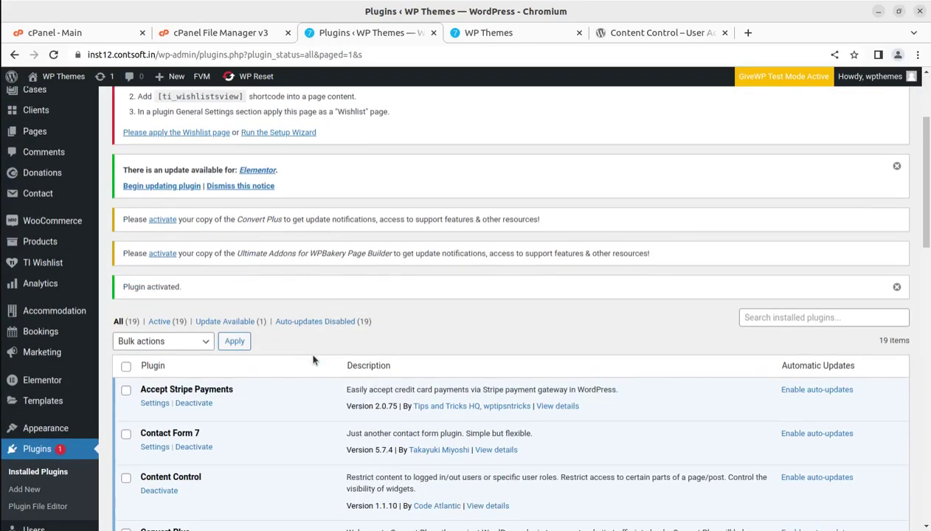
pyautogui.scroll(2, 288, 347)
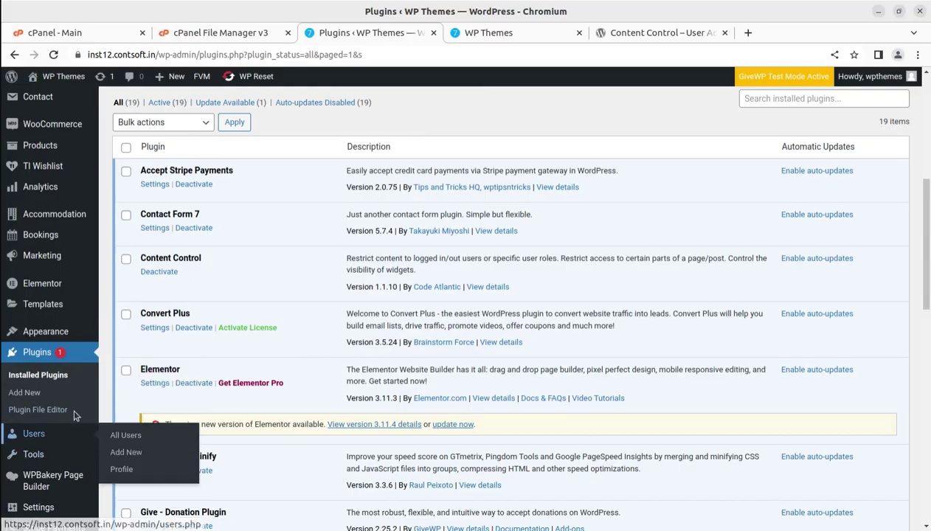
pyautogui.moveTo(202, 259); pyautogui.dragTo(140, 259)
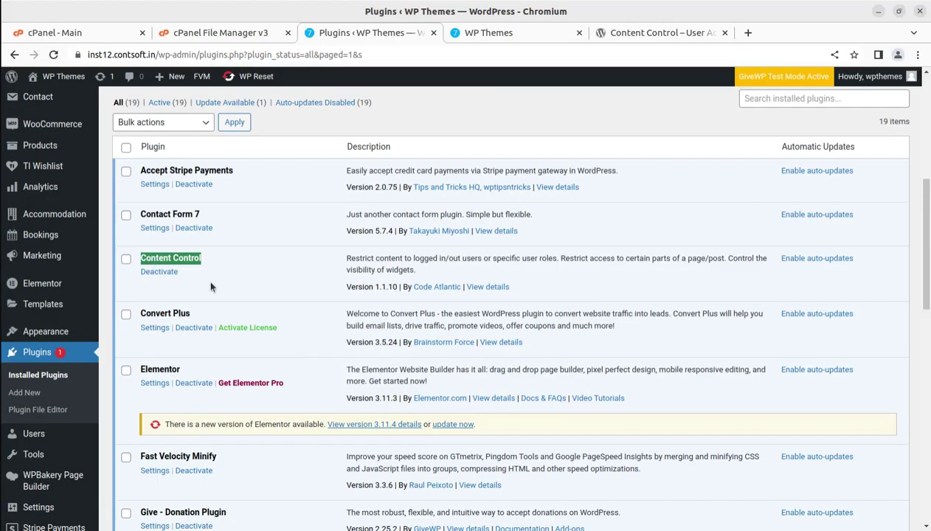
# Step: Find Content Control among the admin's settings pages and open its settings
pyautogui.scroll(-5, 221, 284)
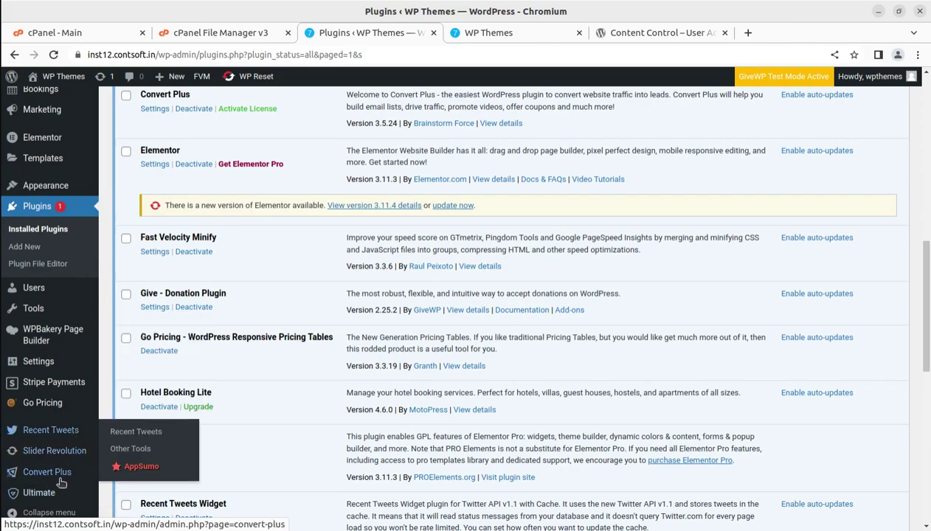
pyautogui.moveTo(57, 468)
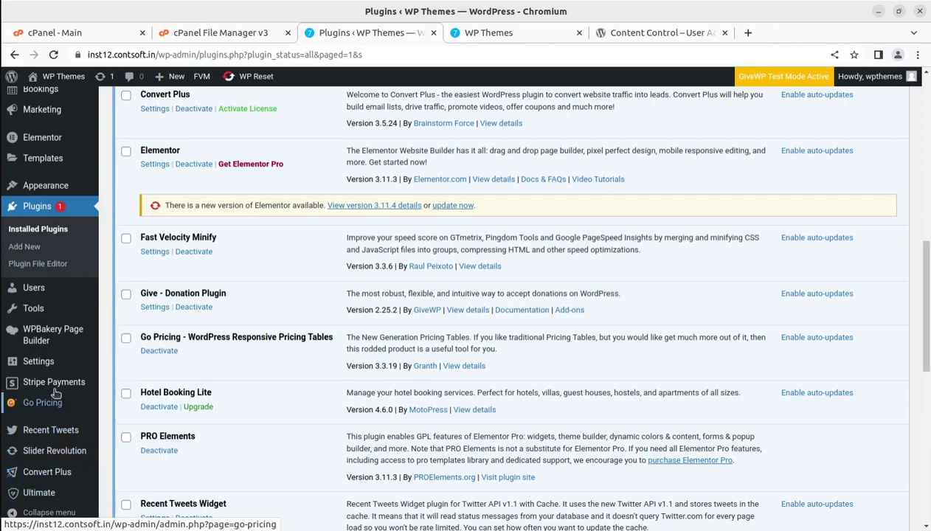
pyautogui.moveTo(35, 313)
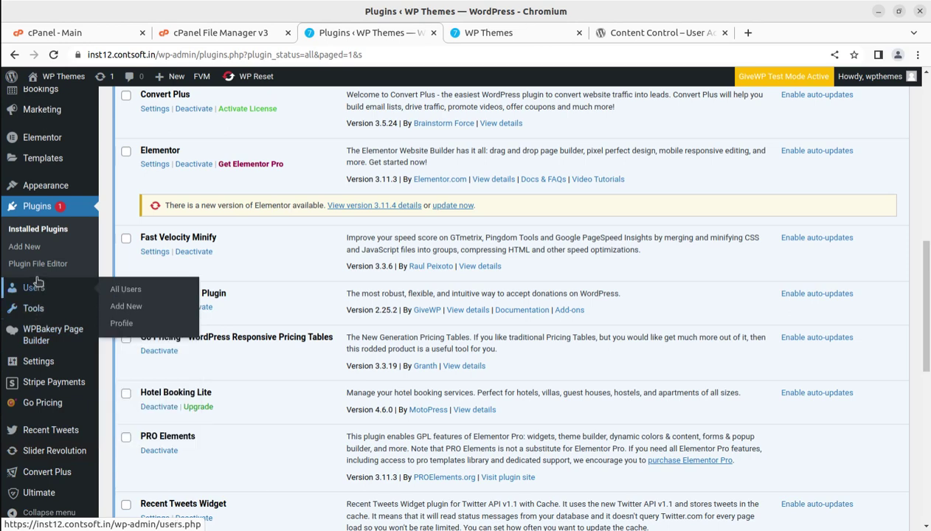
pyautogui.scroll(4, 33, 273)
pyautogui.moveTo(45, 333)
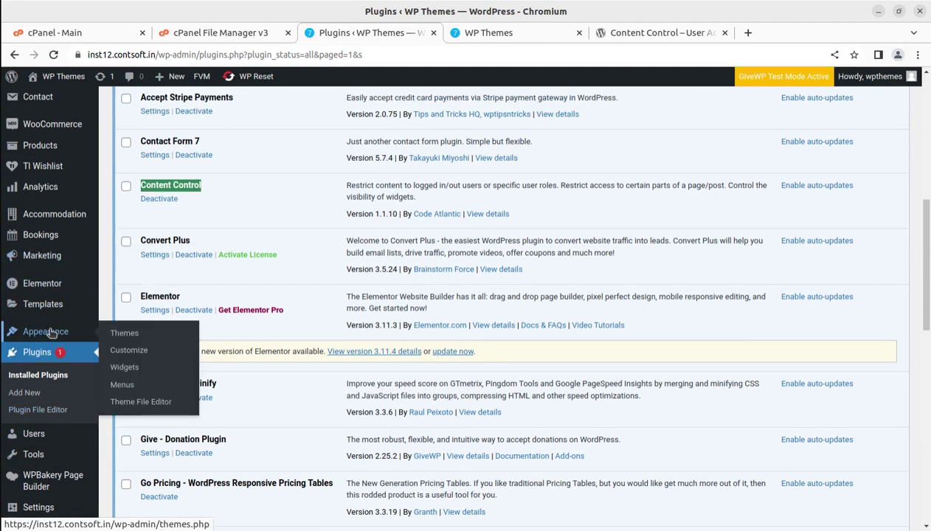
pyautogui.scroll(-5, 44, 442)
pyautogui.moveTo(47, 509)
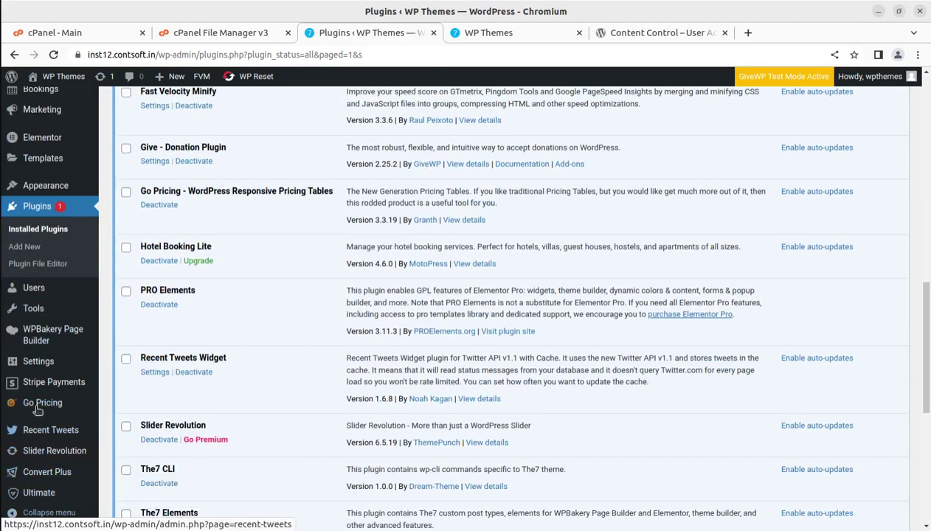
pyautogui.moveTo(39, 363)
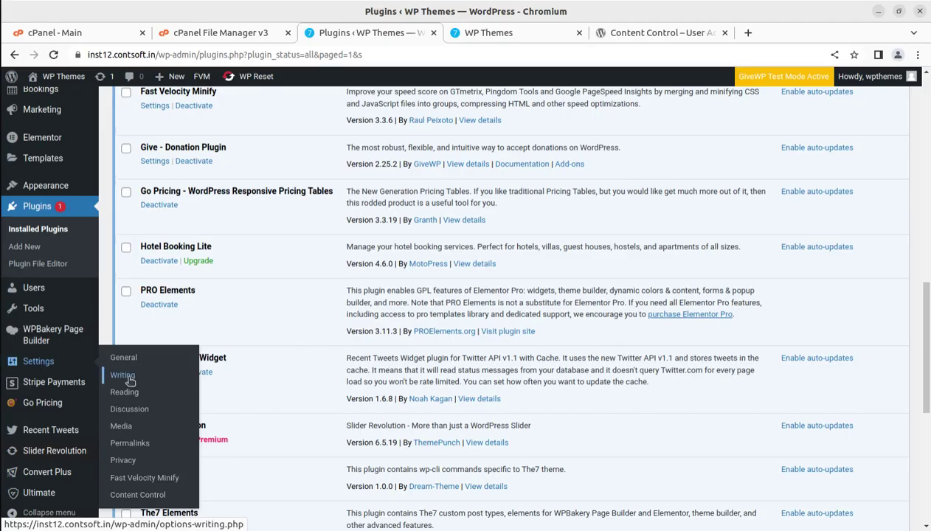
pyautogui.moveTo(46, 380)
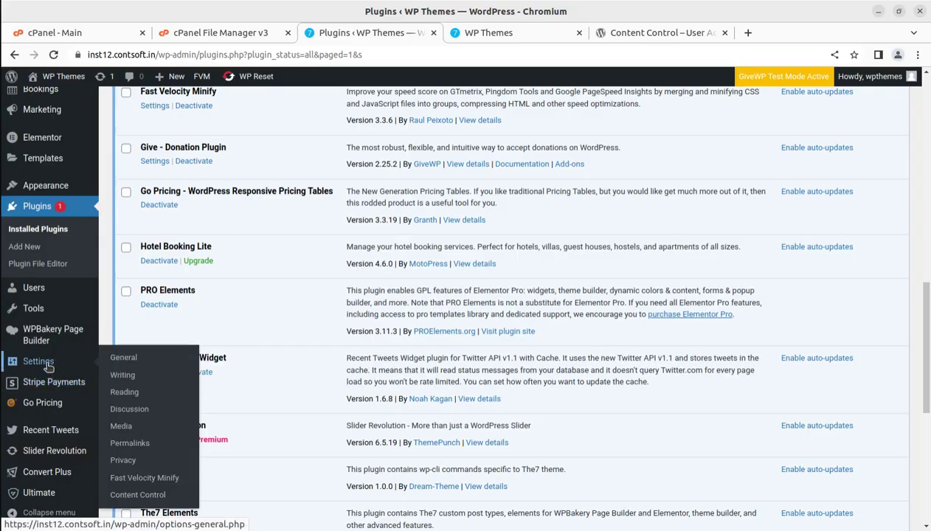
pyautogui.click(134, 500)
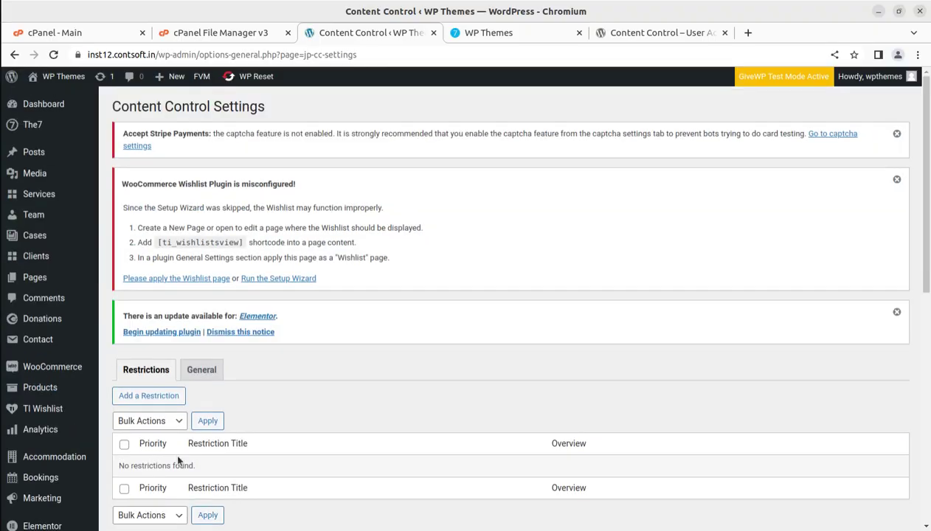
# Step: Review the Content Control general settings with the default denial message editor, and return to the restrictions list
pyautogui.scroll(-2, 287, 326)
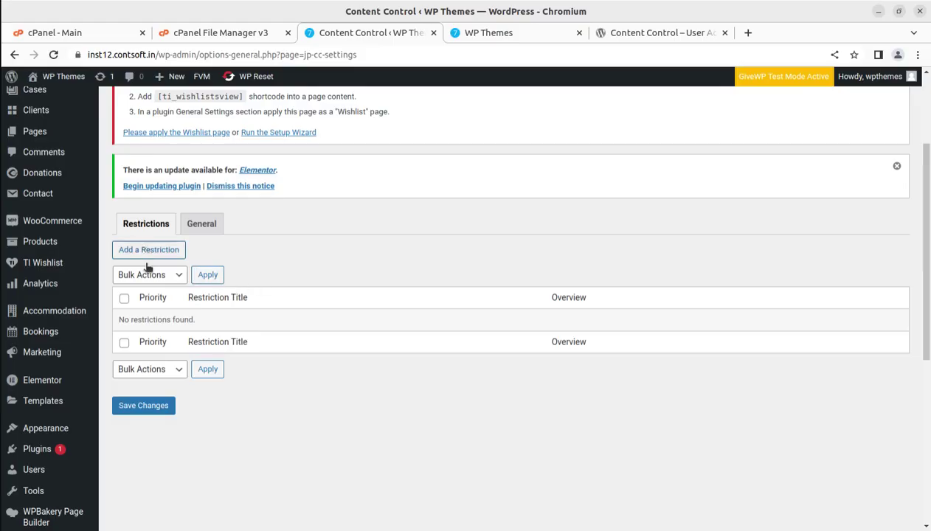
pyautogui.click(202, 225)
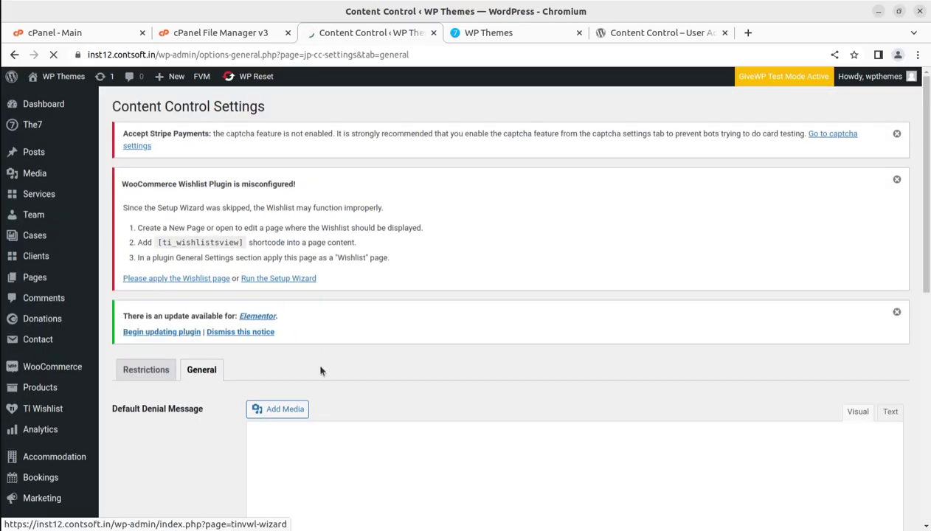
pyautogui.scroll(-4, 346, 372)
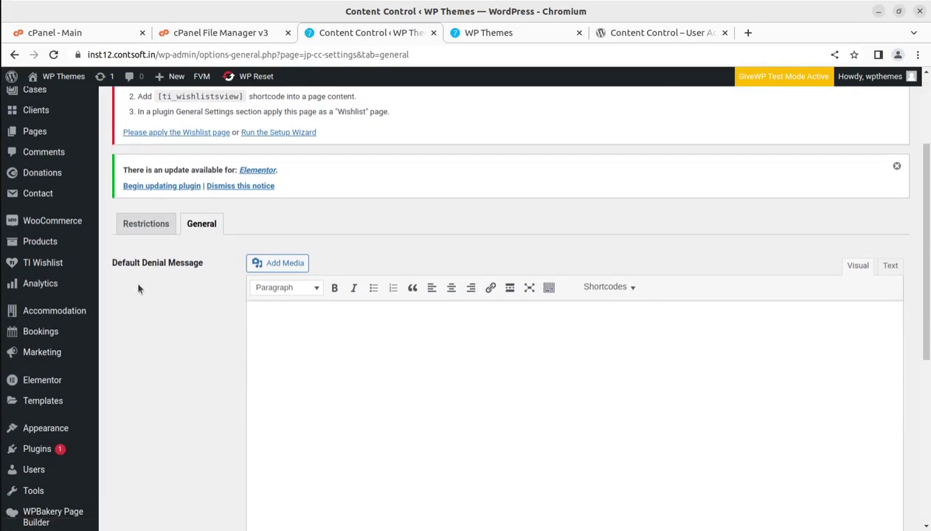
pyautogui.click(267, 316)
pyautogui.scroll(-4, 468, 324)
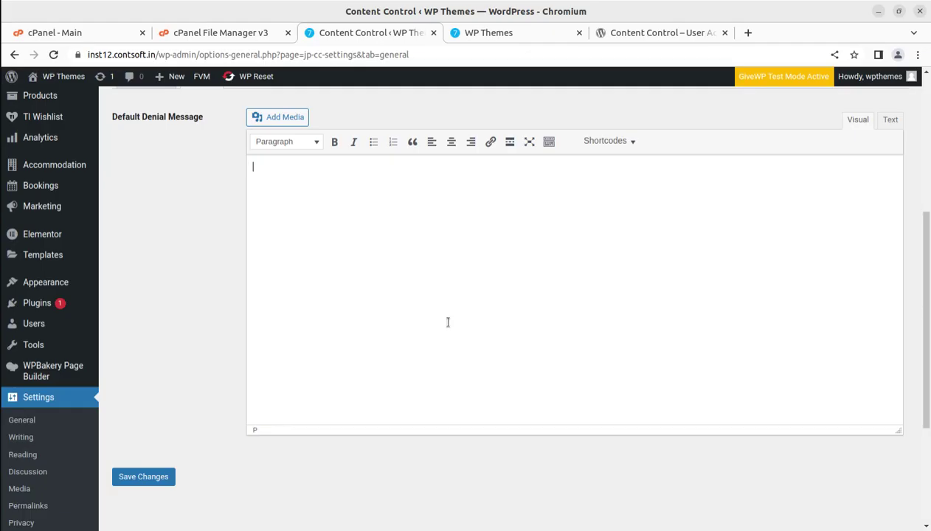
pyautogui.scroll(4, 447, 322)
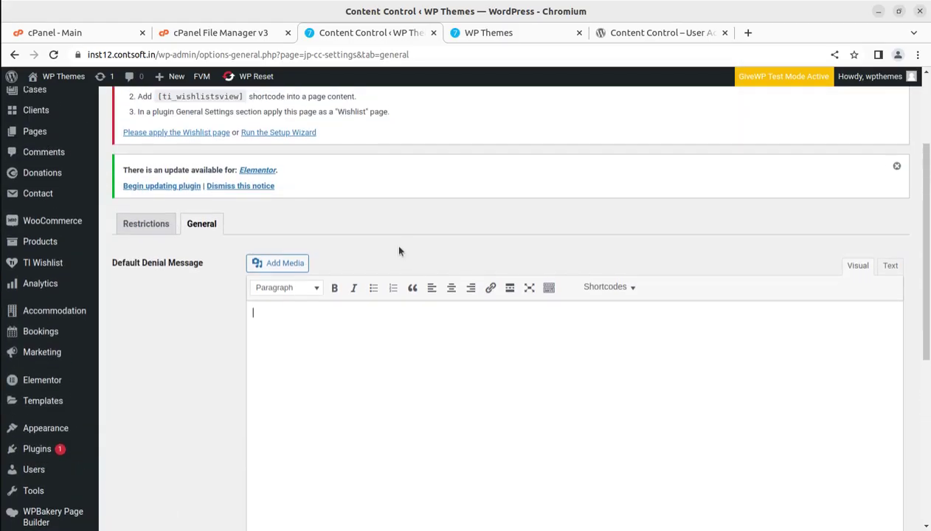
pyautogui.click(152, 231)
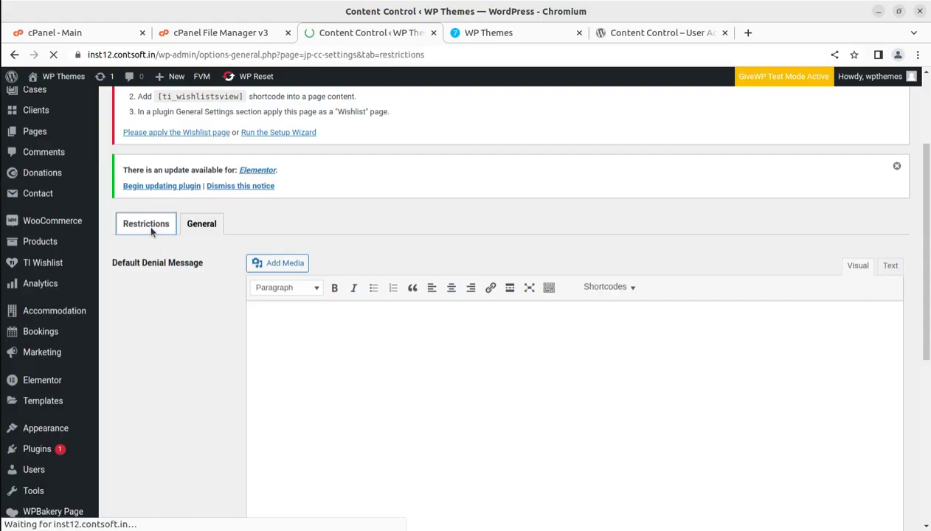
# Step: Start a new restriction, glance at its protection options, and enter WPT Restirct as its title
pyautogui.scroll(-2, 384, 338)
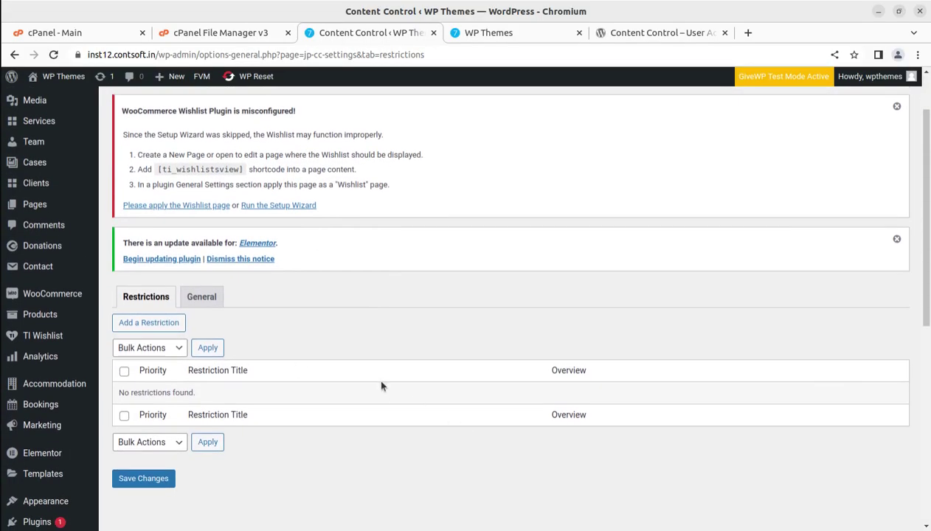
pyautogui.click(141, 324)
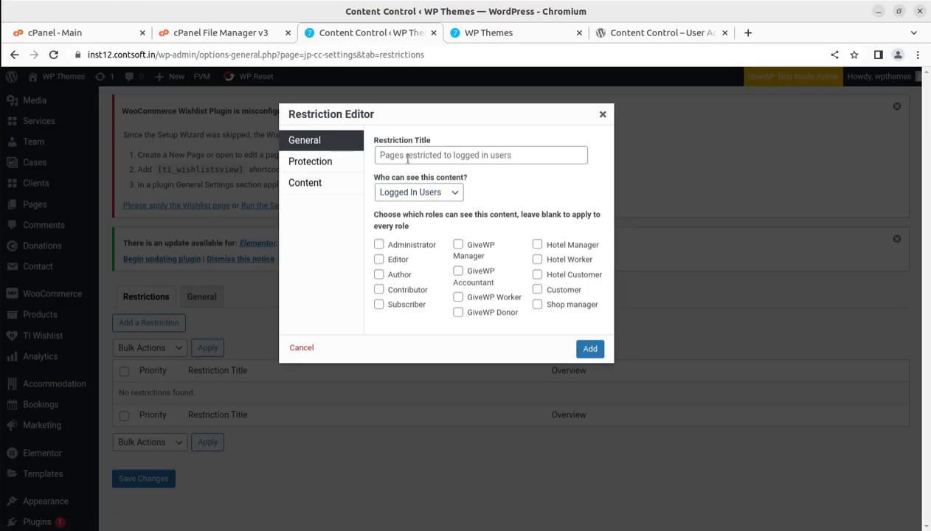
pyautogui.click(379, 155)
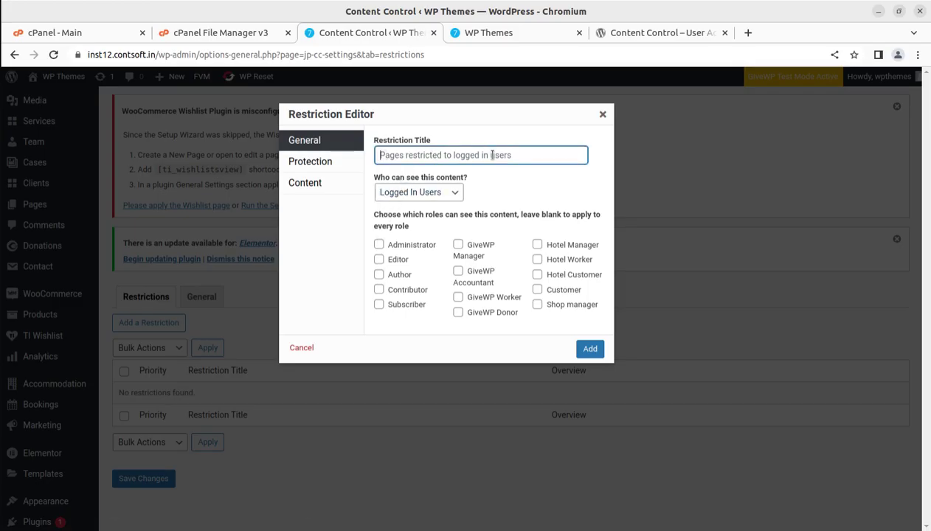
pyautogui.click(304, 170)
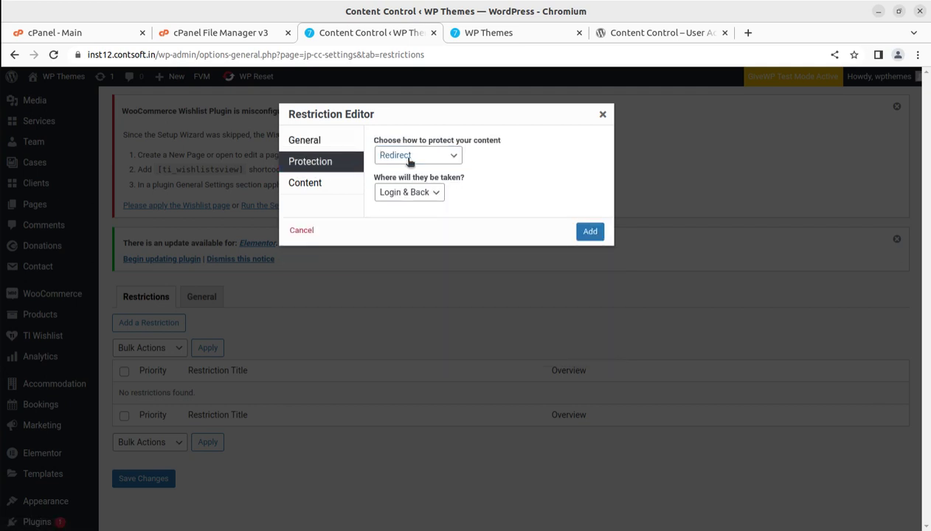
pyautogui.click(309, 140)
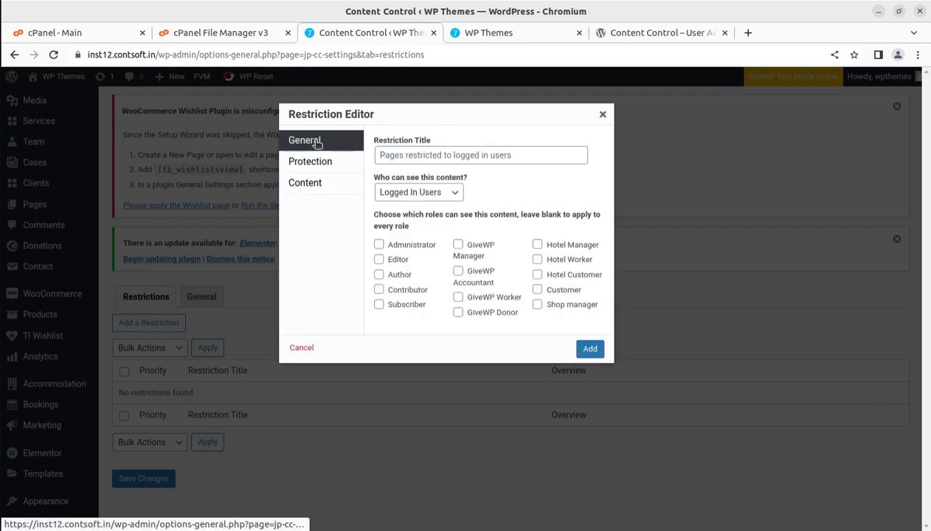
pyautogui.click(413, 156)
pyautogui.write('W')
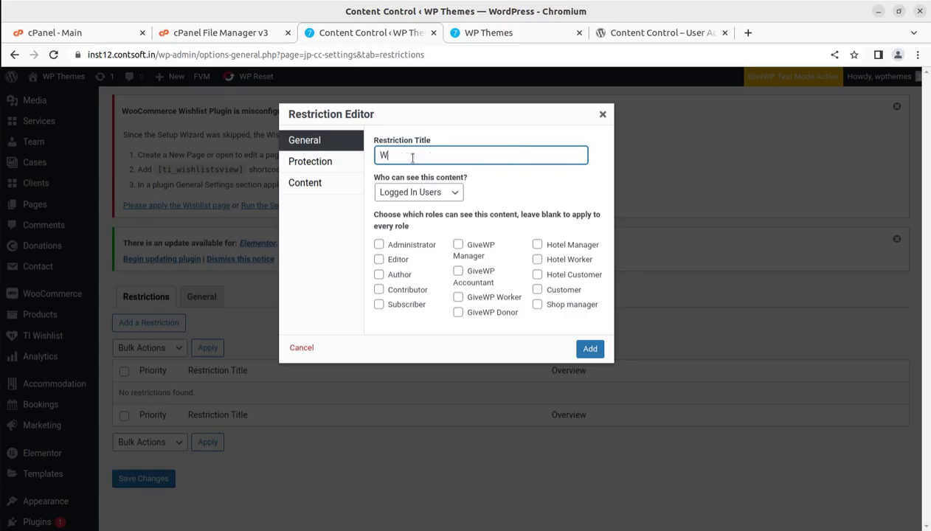
pyautogui.write('PT R')
pyautogui.write('estirc')
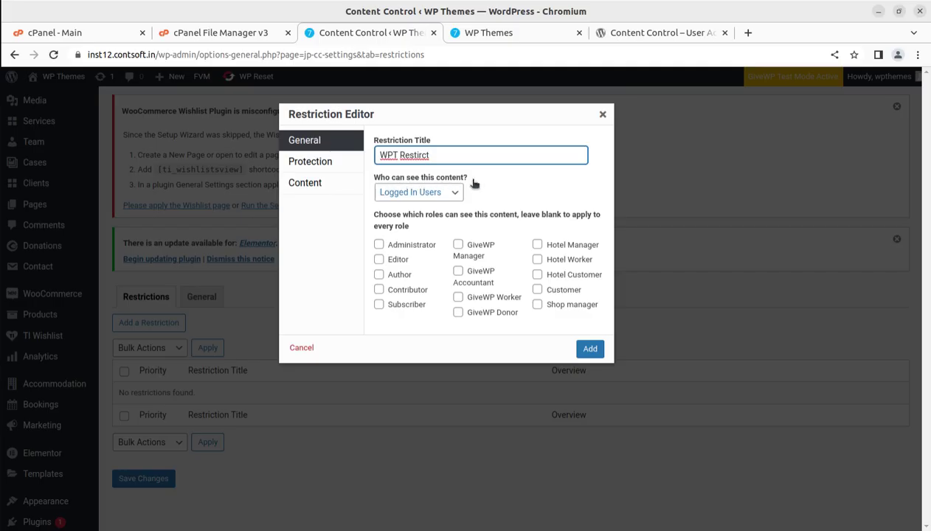
# Step: Add the restriction for Logged In Users with all roles left unselected, and save the plugin settings
pyautogui.click(436, 195)
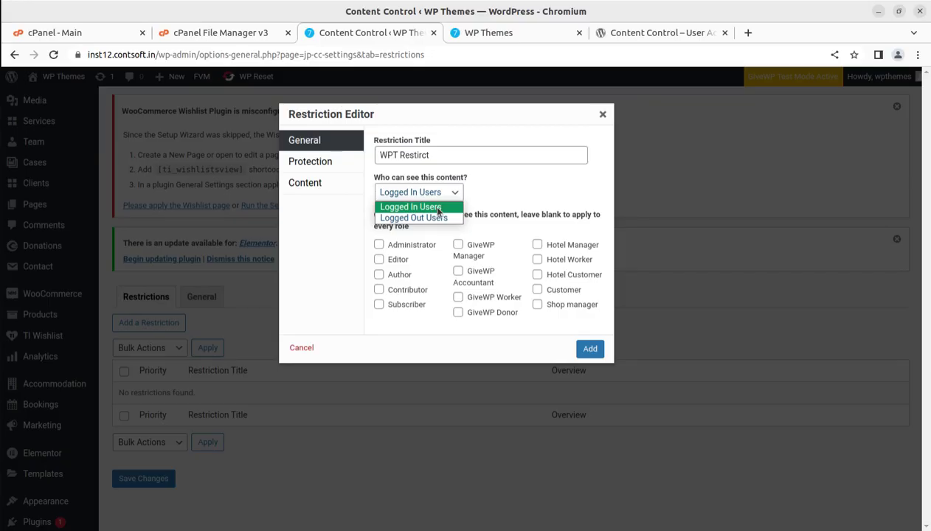
pyautogui.click(437, 208)
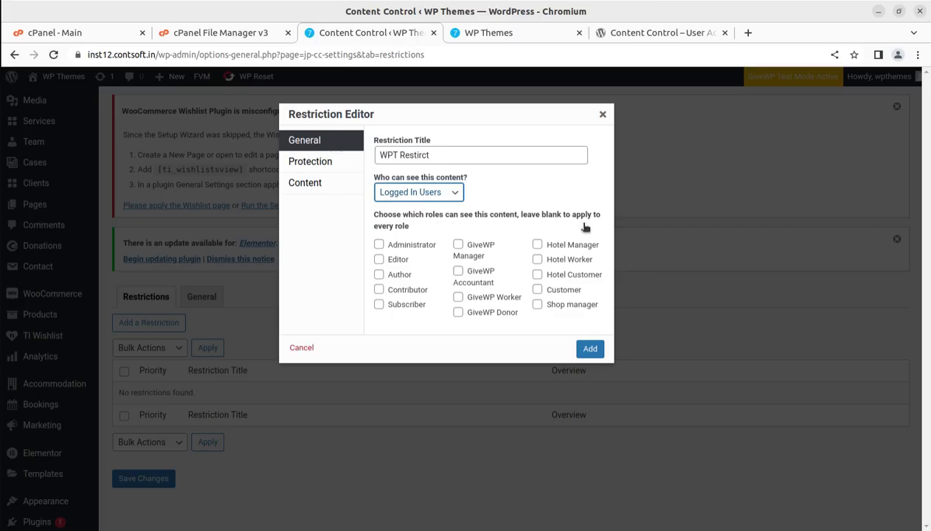
pyautogui.click(379, 260)
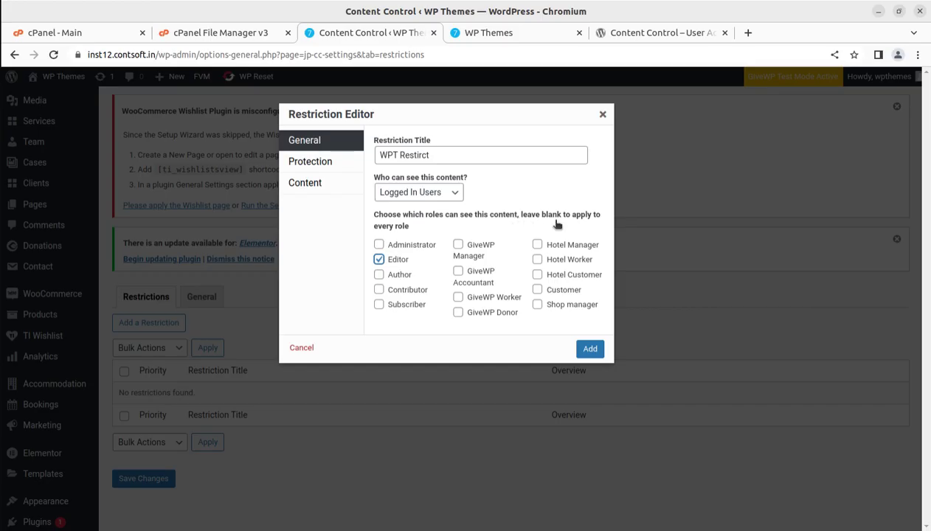
pyautogui.click(389, 264)
pyautogui.click(589, 349)
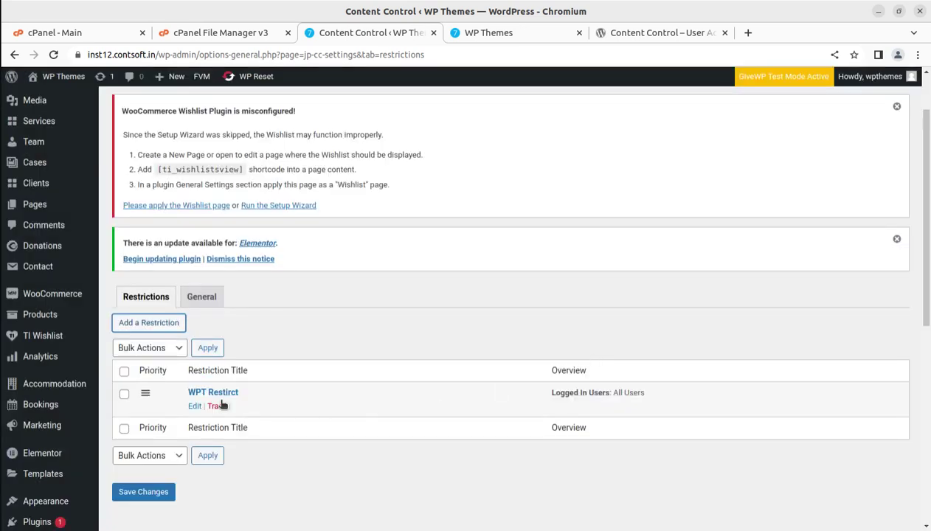
pyautogui.click(136, 492)
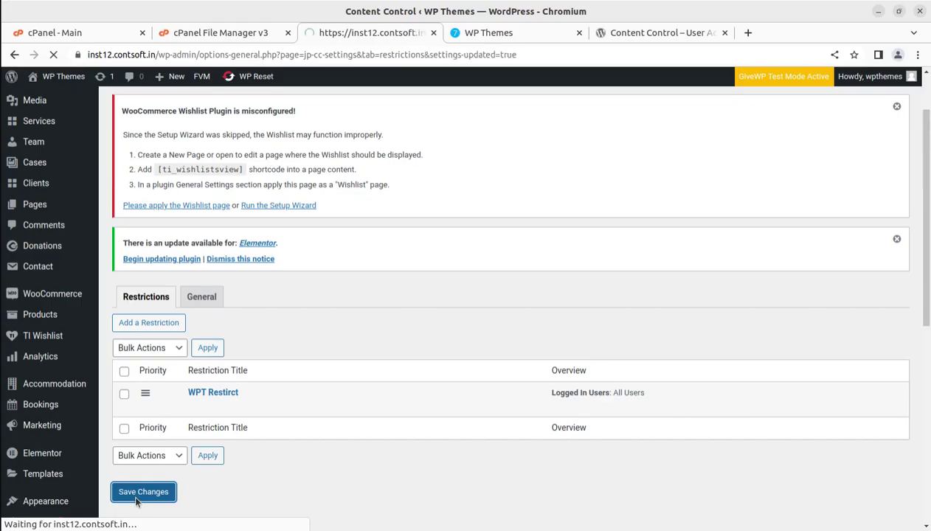
# Step: Edit the WPT Restirct restriction to protect content with a Custom Message, showing excerpts above it and overriding the default message
pyautogui.scroll(-3, 284, 400)
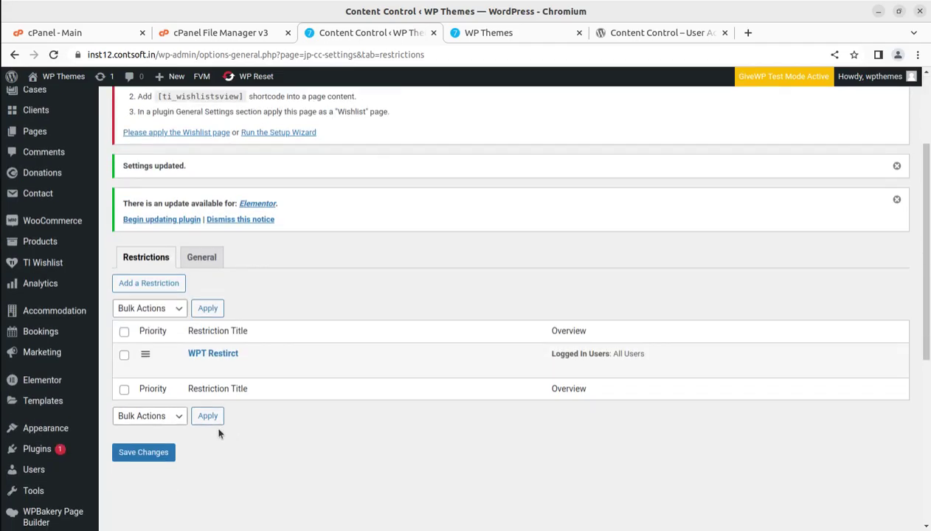
pyautogui.click(196, 365)
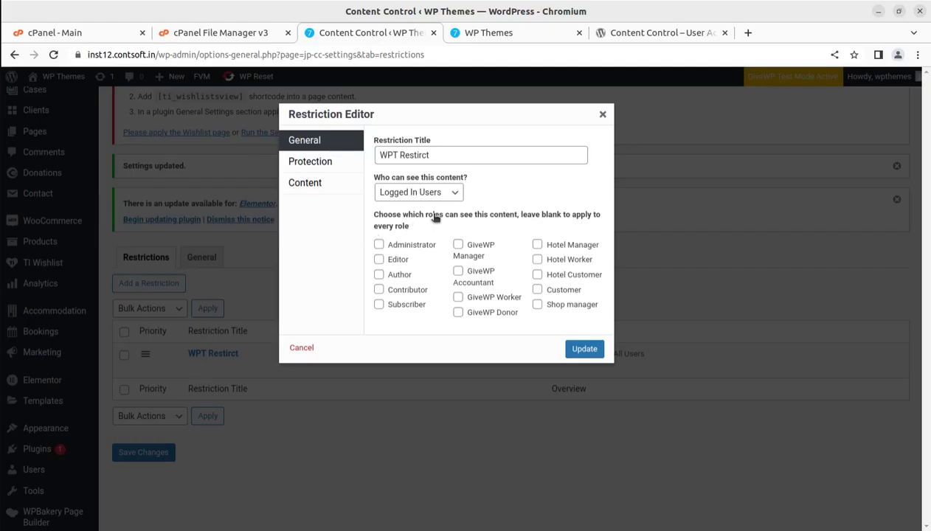
pyautogui.click(327, 168)
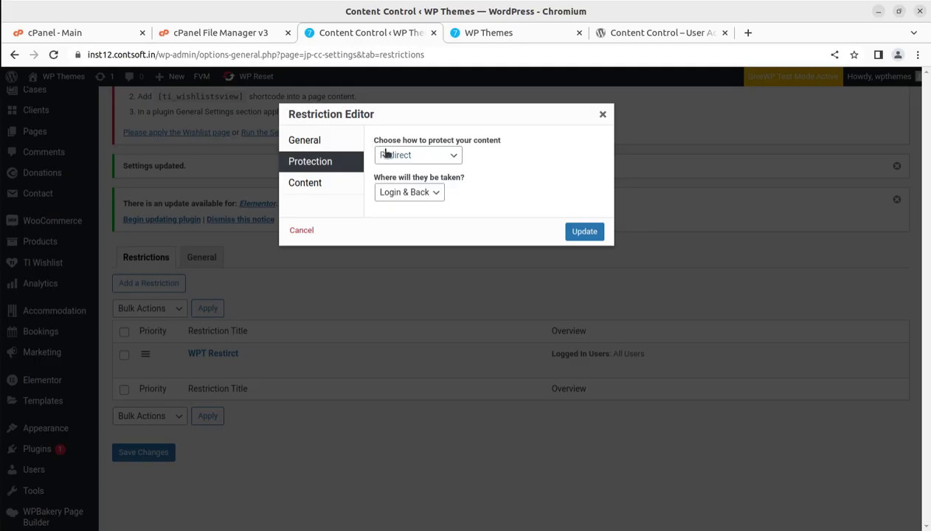
pyautogui.click(411, 158)
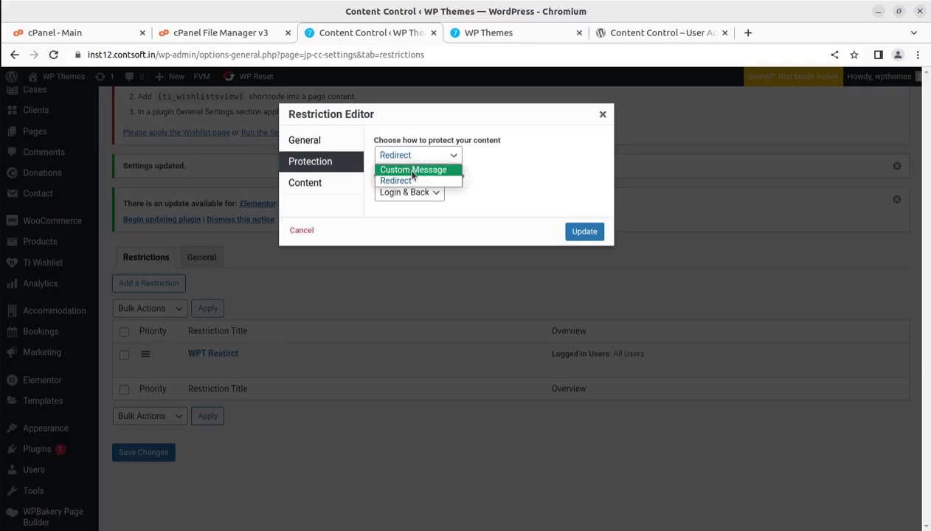
pyautogui.click(412, 171)
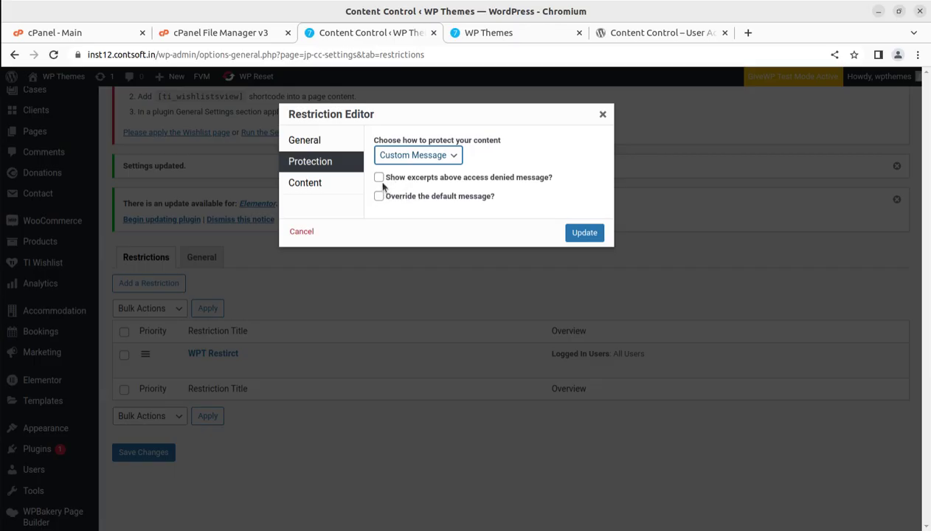
pyautogui.click(378, 178)
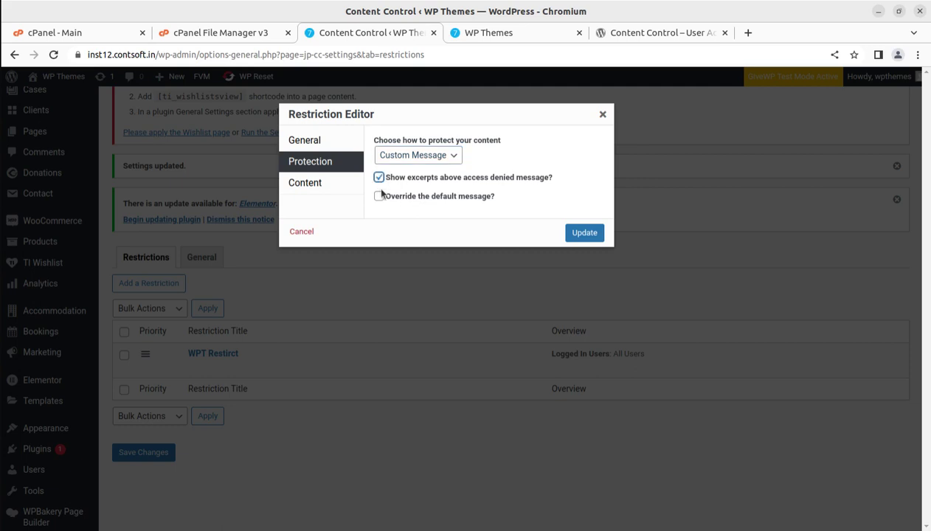
pyautogui.click(379, 197)
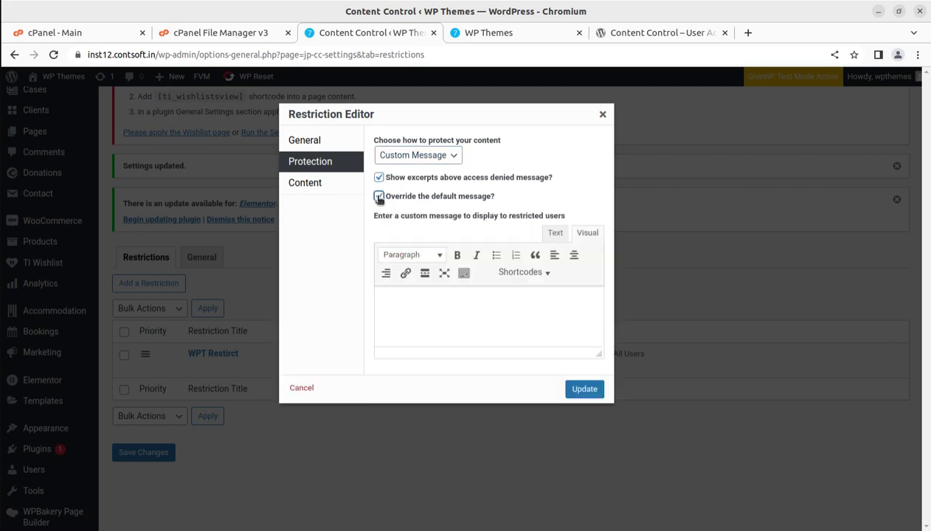
# Step: Enter "It is WPT Test" as the custom message for restricted users and update the restriction
pyautogui.click(417, 307)
pyautogui.write('IT is')
pyautogui.press('BackSpace')
pyautogui.press('BackSpace')
pyautogui.press('BackSpace')
pyautogui.press('BackSpace')
pyautogui.write('It is WPT Test')
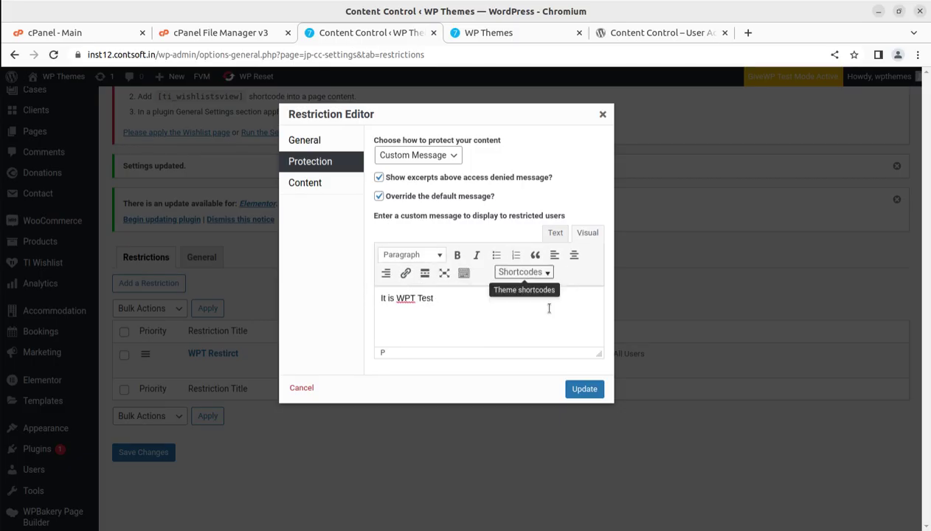
pyautogui.click(586, 392)
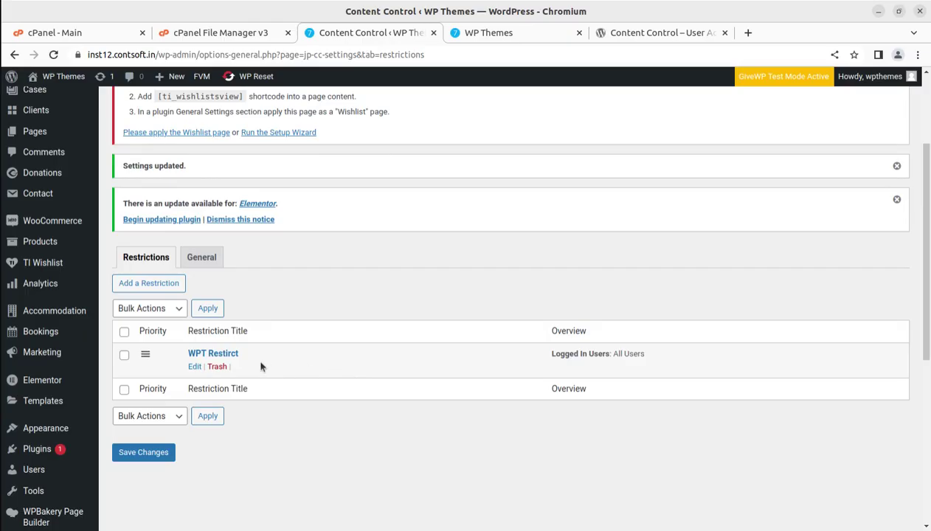
# Step: Open the WPT Restirct restriction for editing, review its protection settings, and go to its content conditions
pyautogui.click(194, 366)
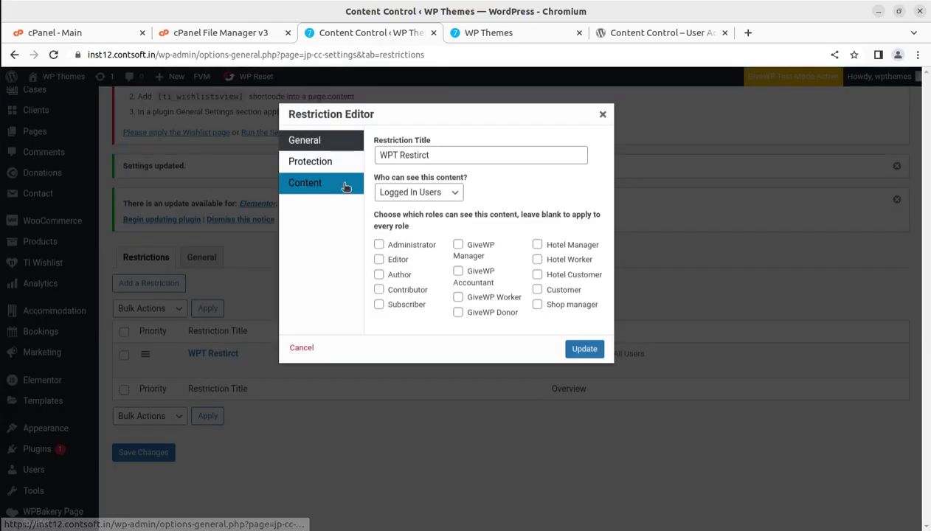
pyautogui.click(319, 164)
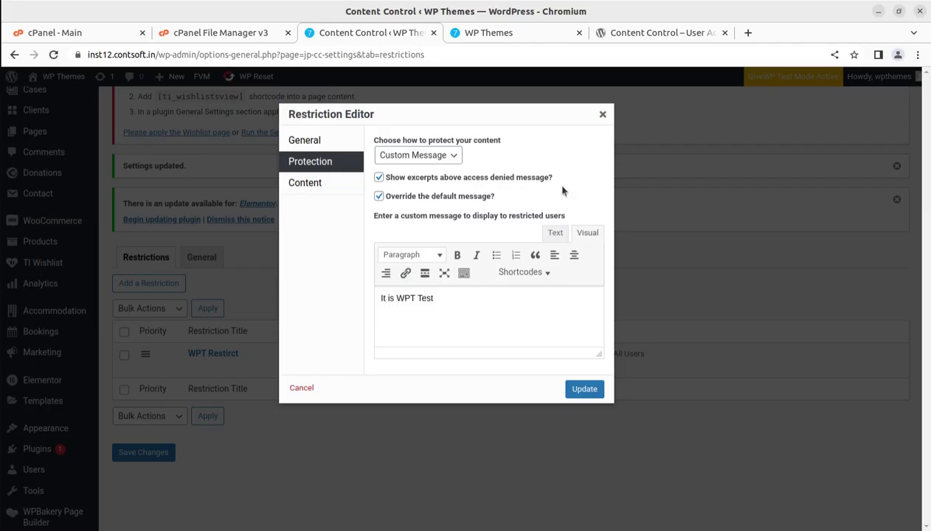
pyautogui.click(322, 184)
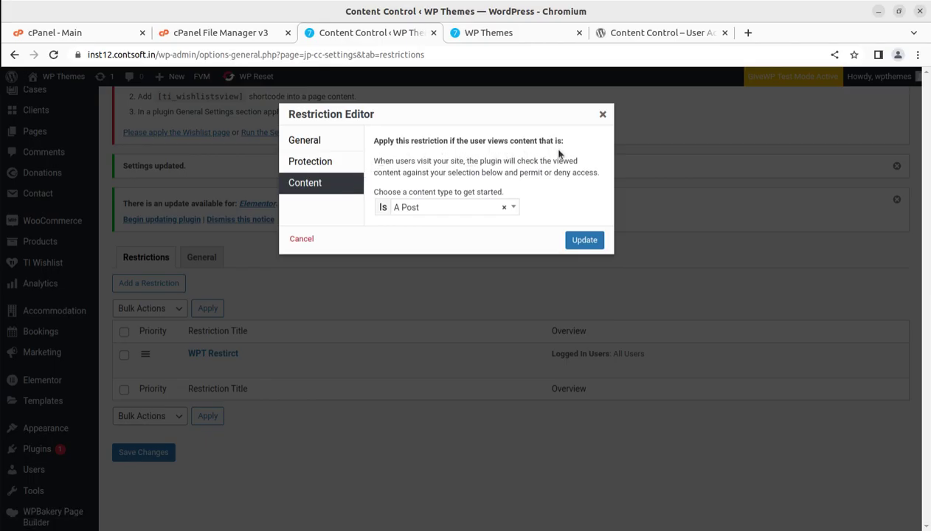
# Step: Try A Selected Post as the restriction's content type and look through the posts offered for selection
pyautogui.click(438, 212)
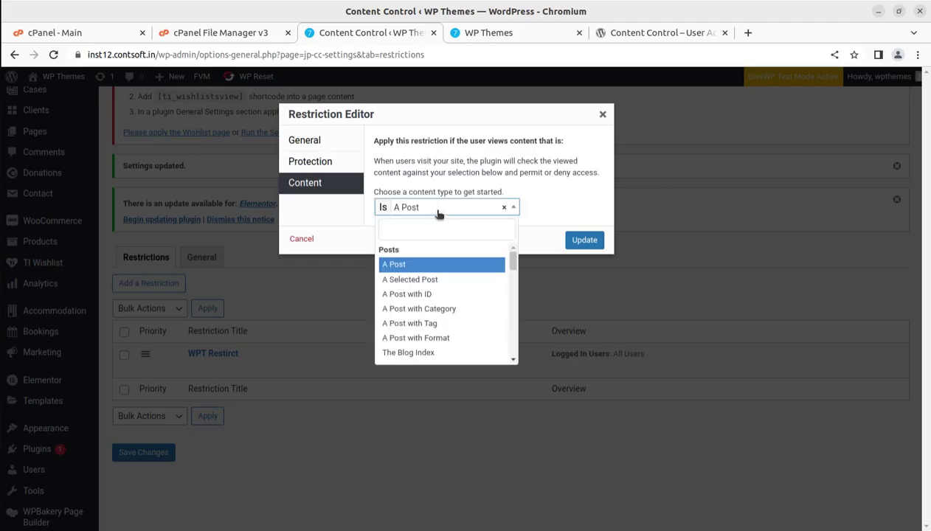
pyautogui.click(418, 279)
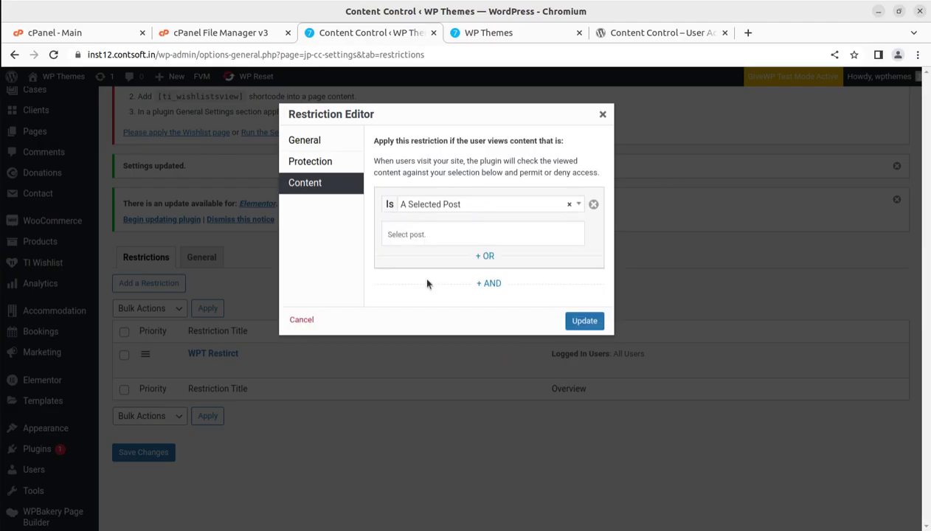
pyautogui.click(426, 236)
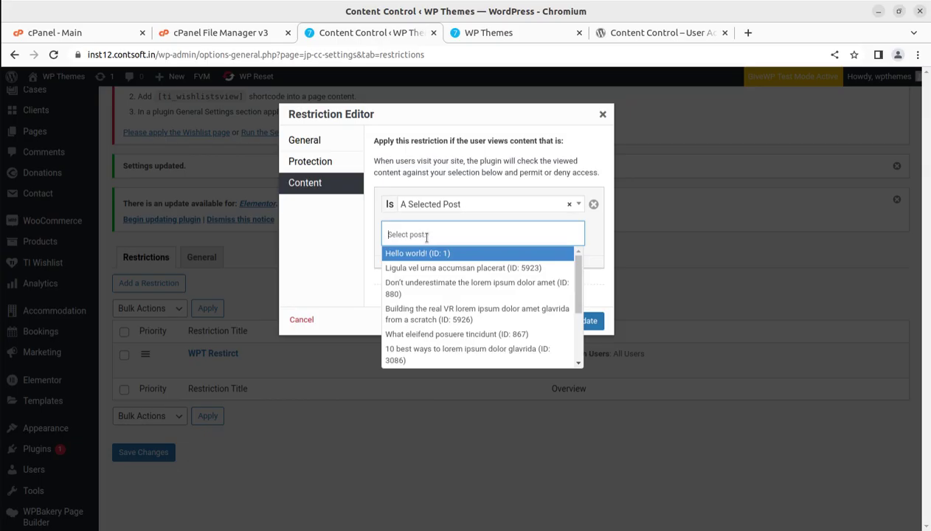
pyautogui.click(345, 253)
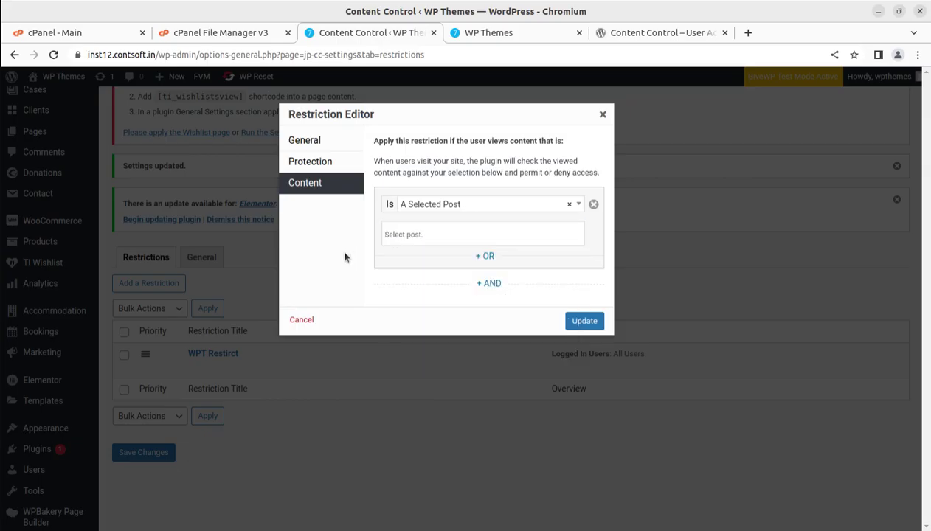
# Step: Try adding an extra OR condition and an extra AND condition to the restriction, and remove both
pyautogui.click(485, 257)
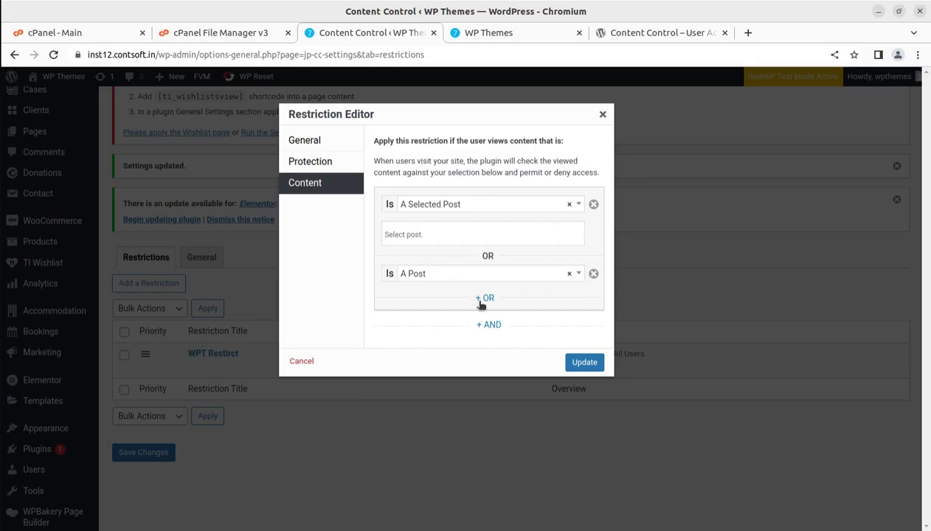
pyautogui.click(486, 324)
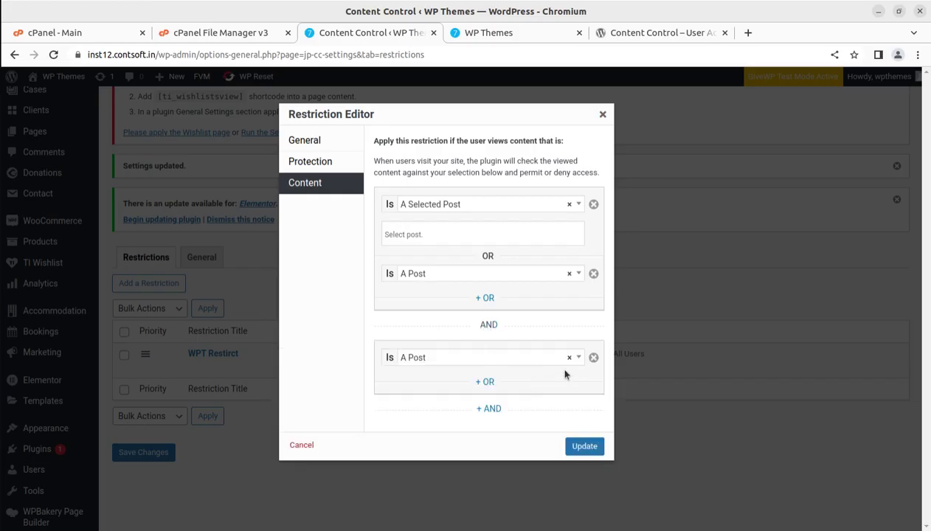
pyautogui.click(593, 357)
pyautogui.click(594, 273)
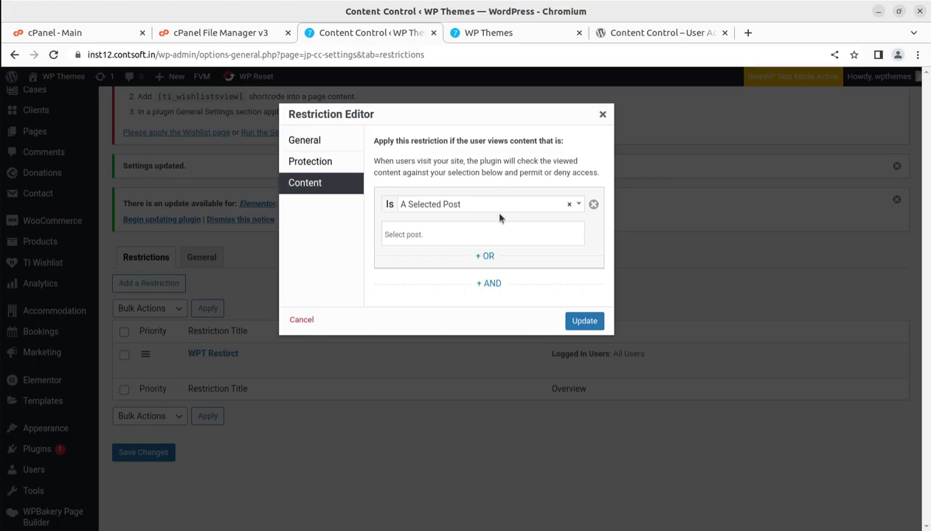
# Step: Set the restriction's content condition to A Post and update the restriction
pyautogui.click(565, 207)
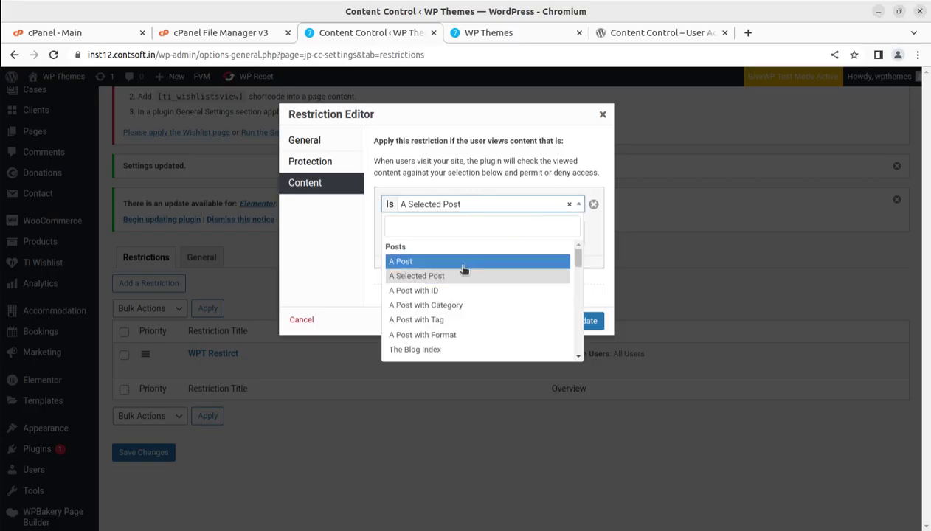
pyautogui.click(438, 261)
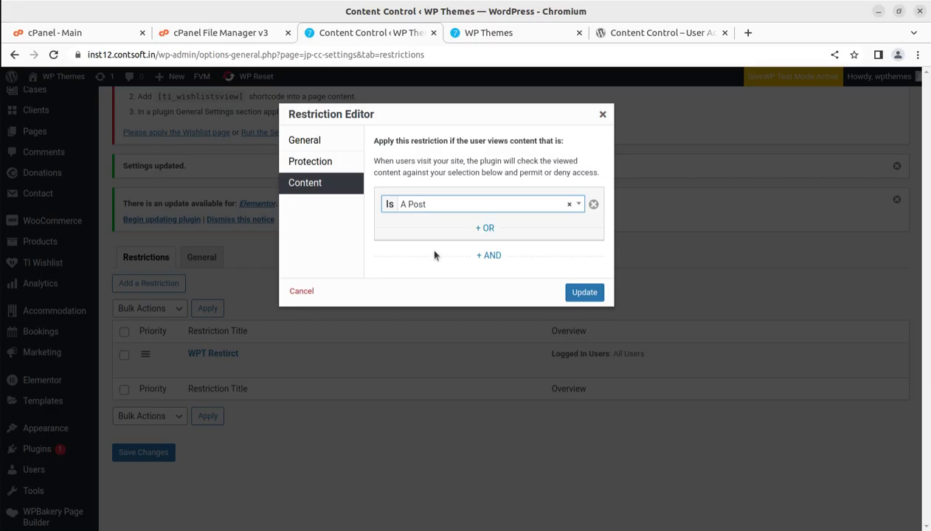
pyautogui.click(583, 295)
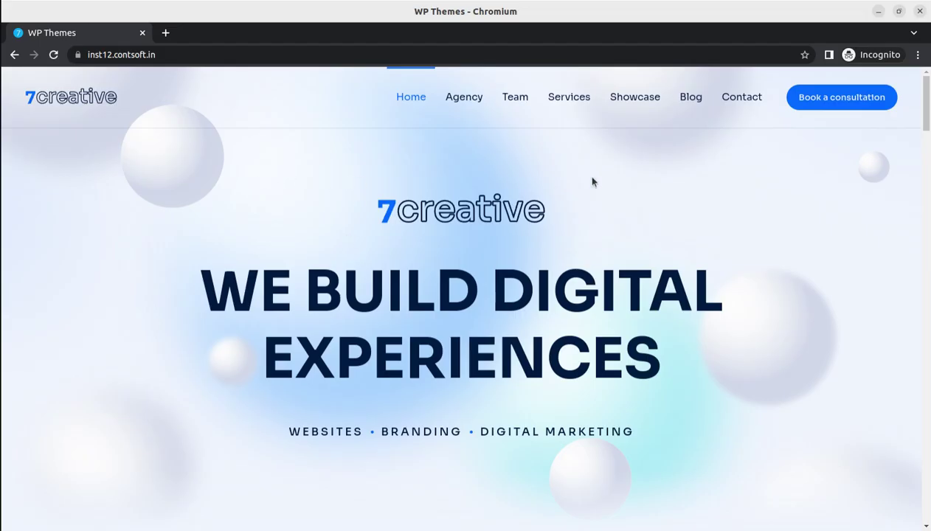
# Step: Open the blog post "Don't underestimate the lorem ipsum dolor amet" in the incognito window and check its excerpt and restriction message
pyautogui.click(687, 102)
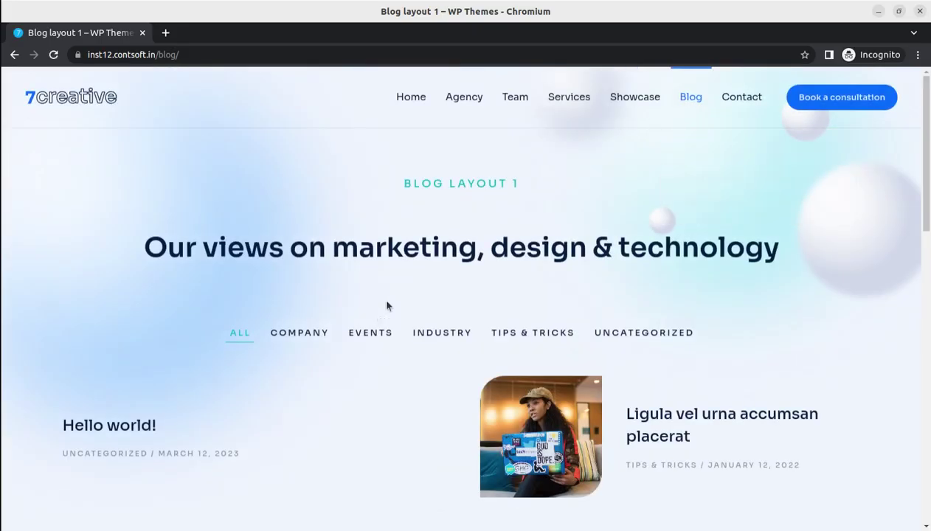
pyautogui.scroll(-4, 368, 310)
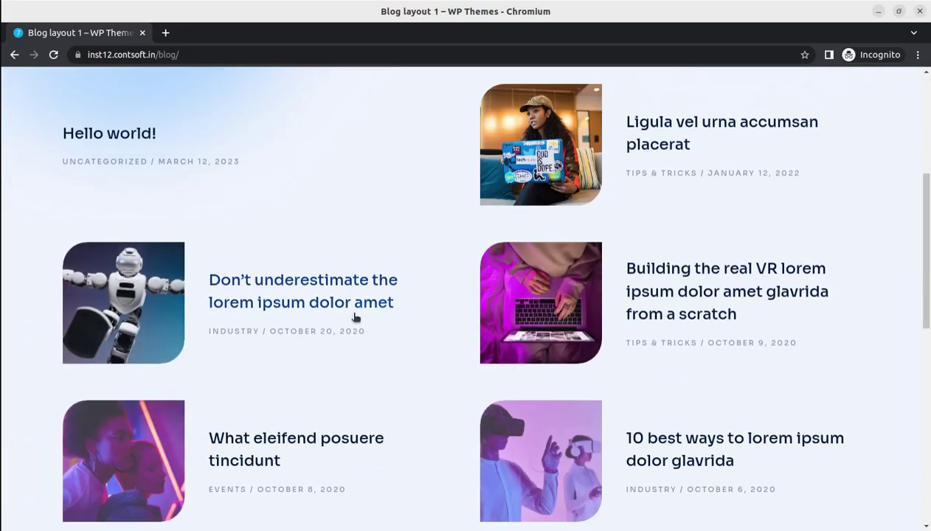
pyautogui.click(287, 288)
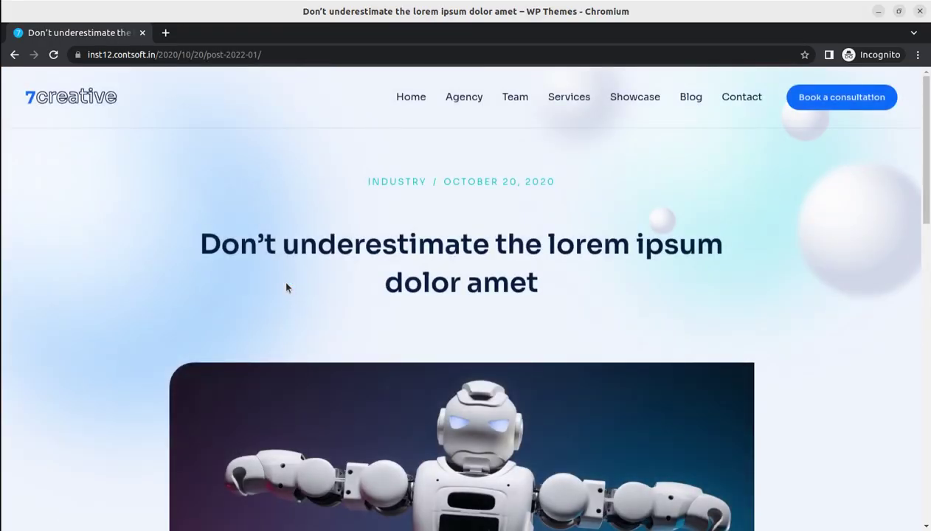
pyautogui.scroll(-5, 310, 296)
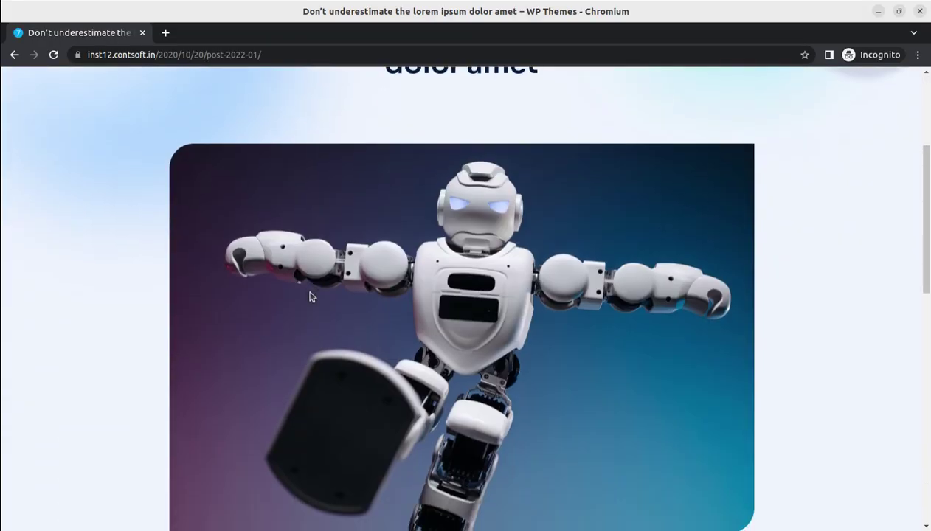
pyautogui.scroll(-2, 309, 297)
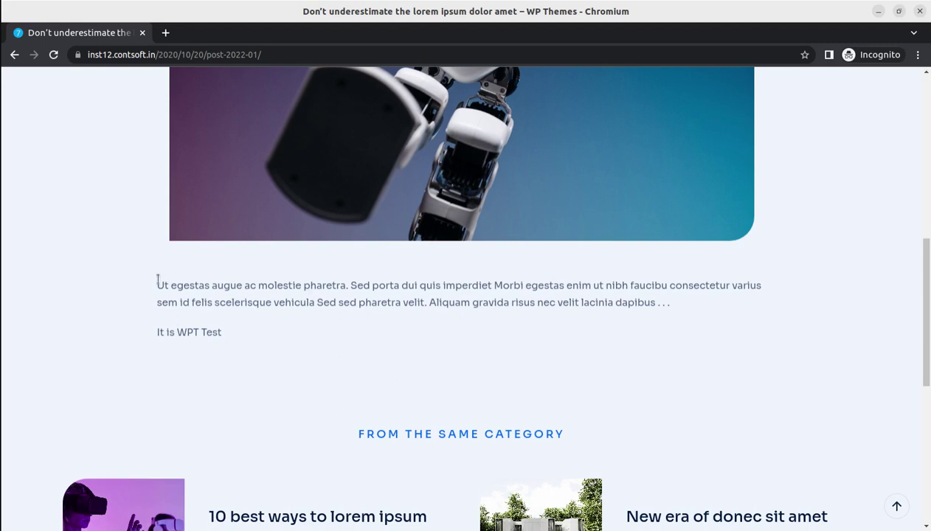
pyautogui.moveTo(157, 281); pyautogui.dragTo(132, 330)
pyautogui.click(238, 334)
pyautogui.moveTo(220, 334); pyautogui.dragTo(187, 330)
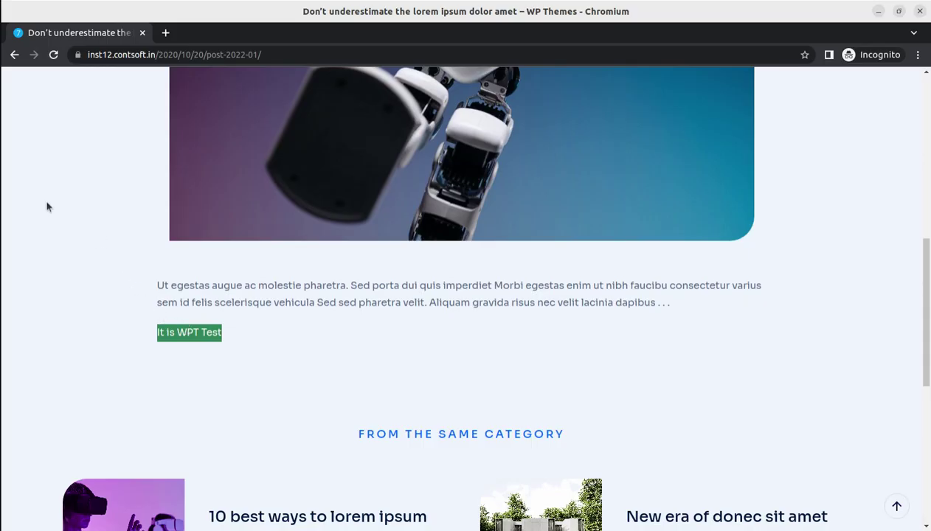
# Step: Return to the Content Control settings, review the content and general settings of WPT Restirct, and close its editor without changes
pyautogui.click(2, 197)
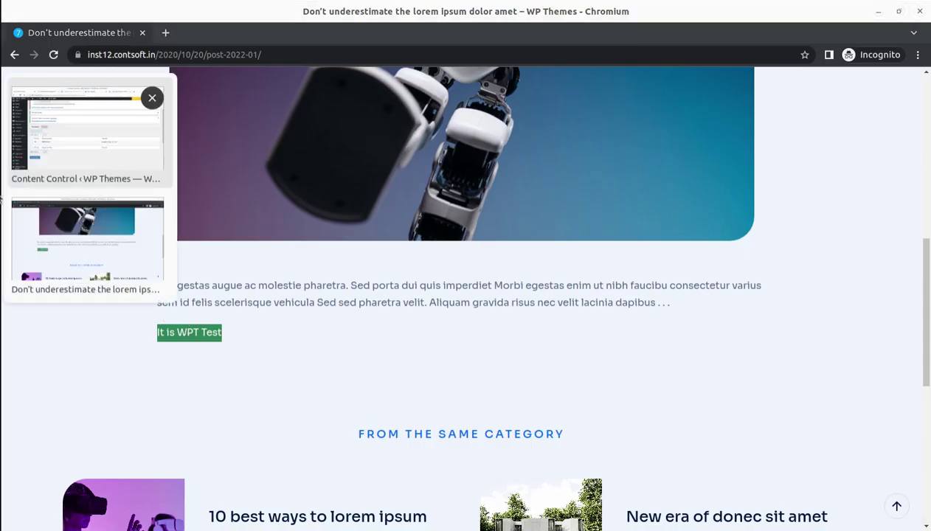
pyautogui.click(96, 155)
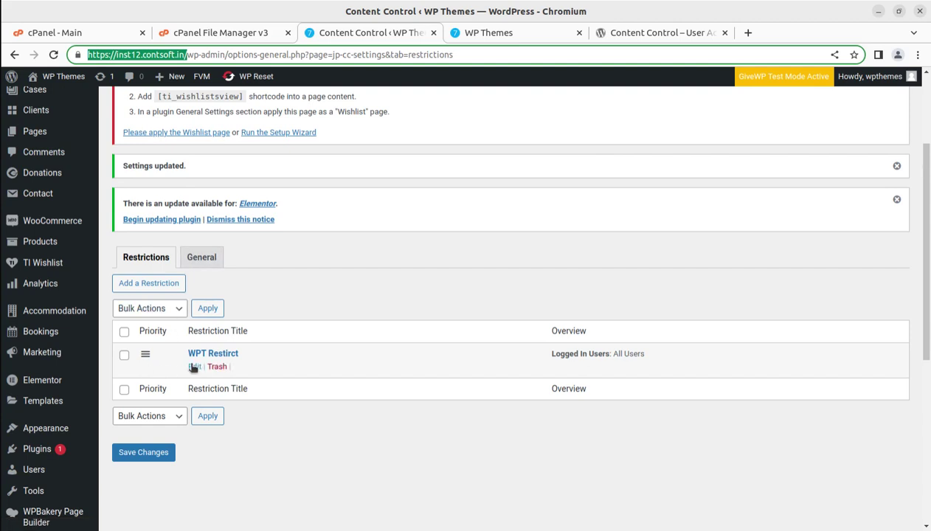
pyautogui.click(194, 367)
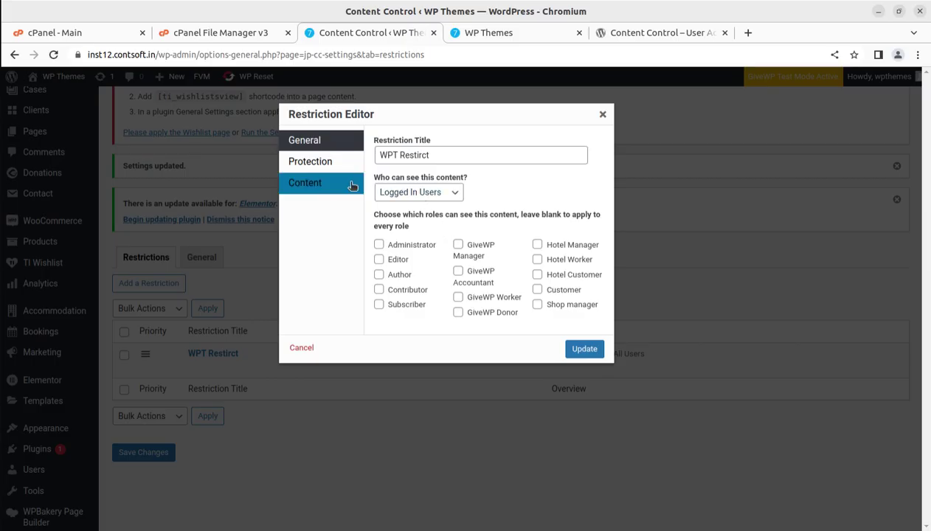
pyautogui.click(314, 184)
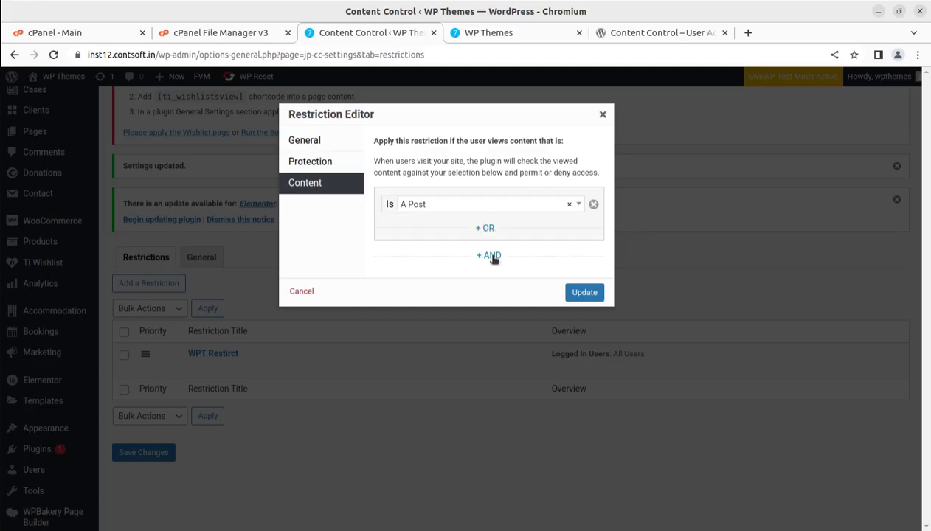
pyautogui.click(310, 140)
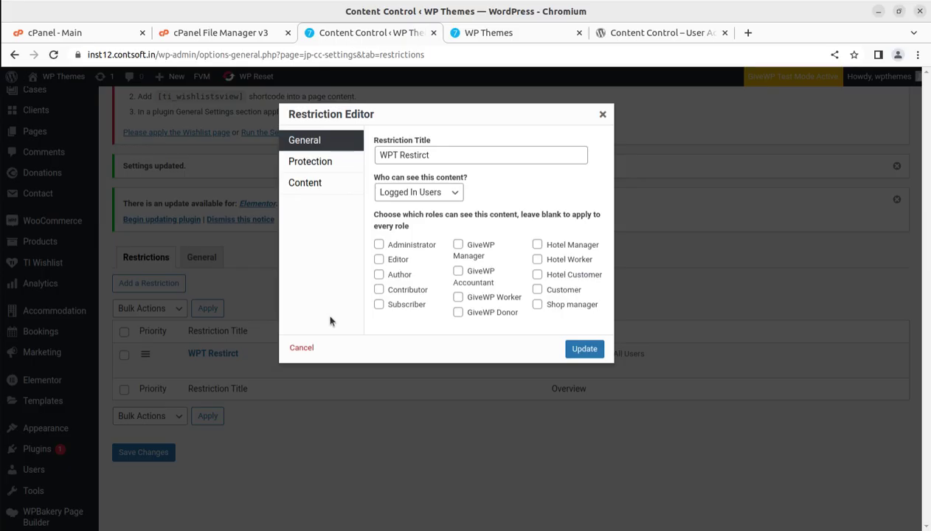
pyautogui.click(603, 114)
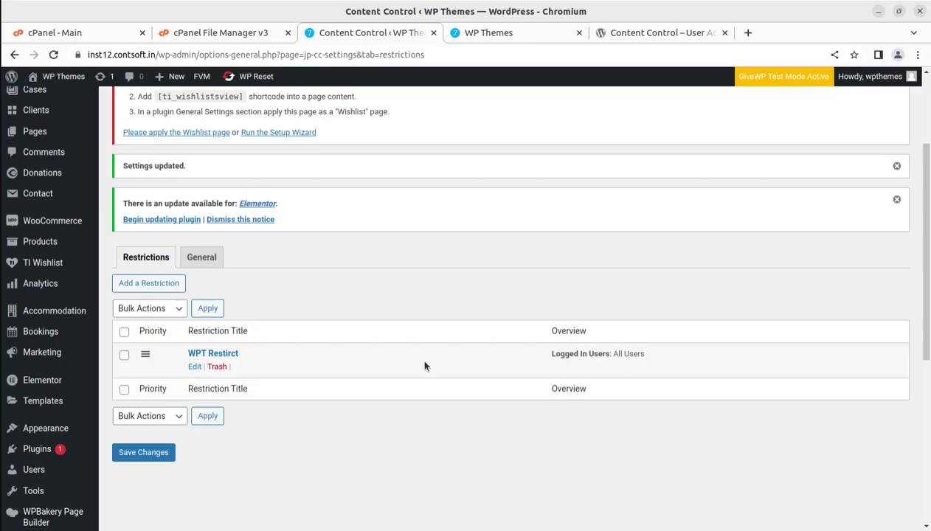
pyautogui.scroll(2, 546, 267)
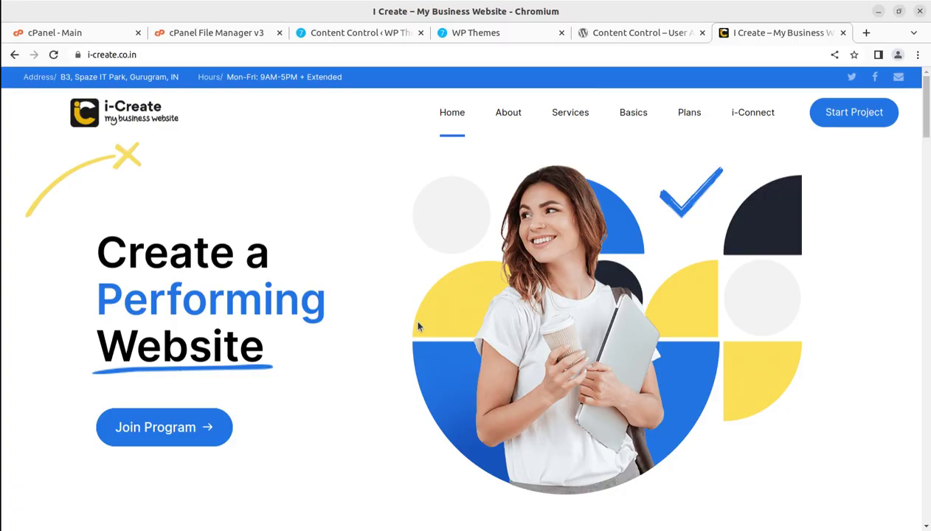
# Step: Look over the introduction and the website creation options on the i-Create homepage
pyautogui.scroll(-2, 379, 326)
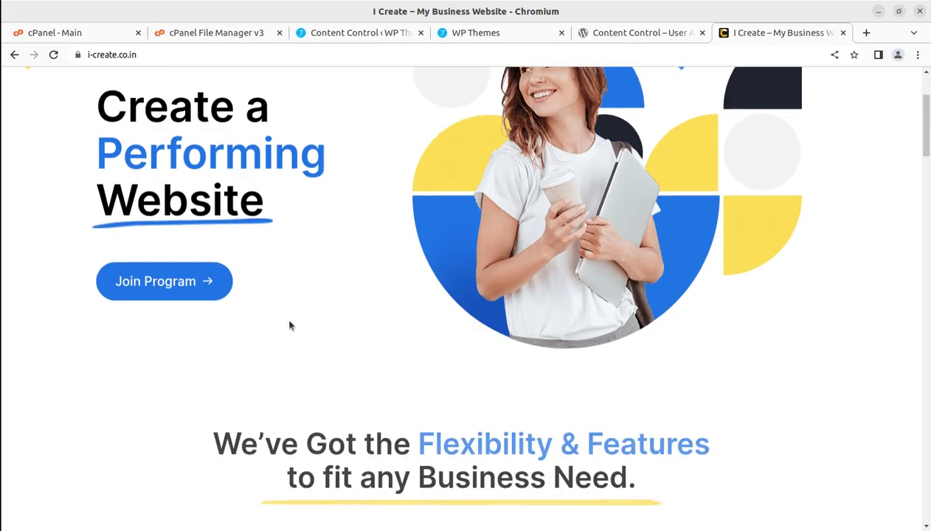
pyautogui.scroll(-3, 290, 325)
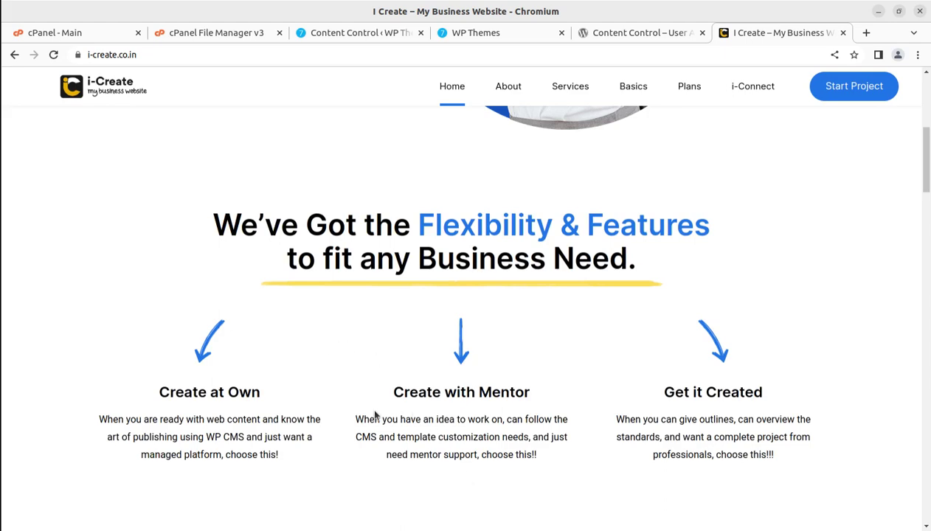
pyautogui.scroll(4, 375, 415)
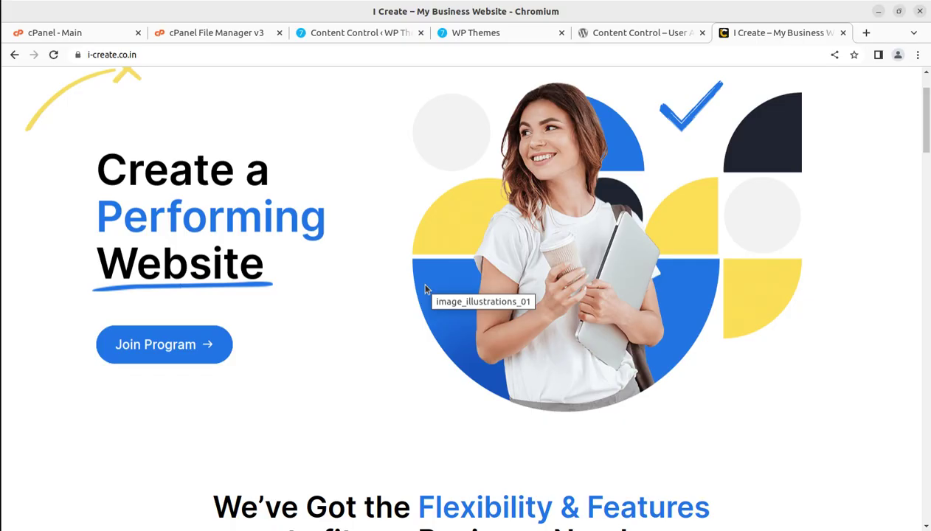
# Step: Switch to the Content Control plugin page on WordPress.org and examine its description, version details and content_control shortcode example
pyautogui.click(346, 35)
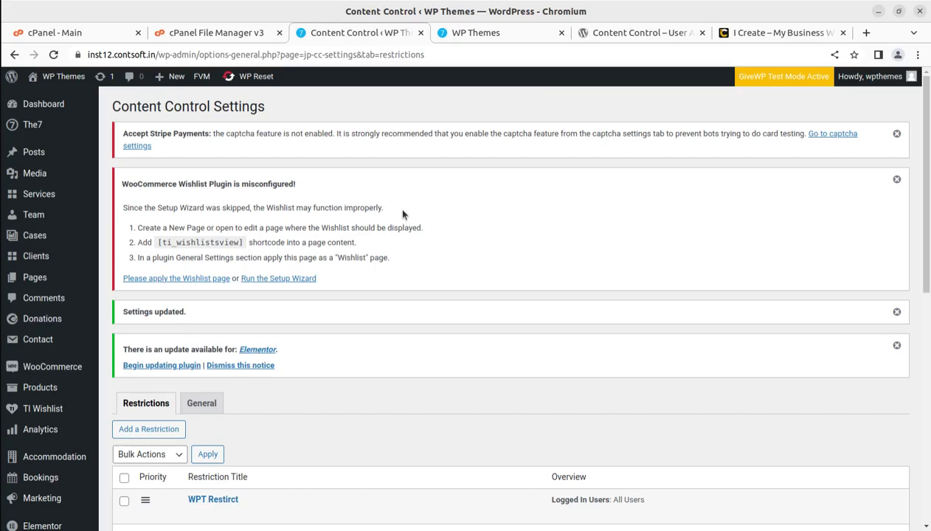
pyautogui.click(624, 33)
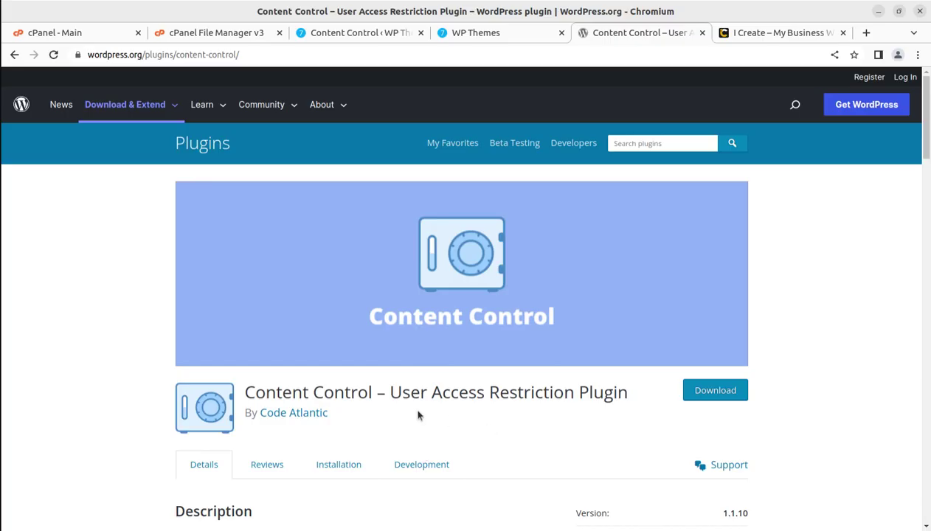
pyautogui.scroll(-2, 417, 414)
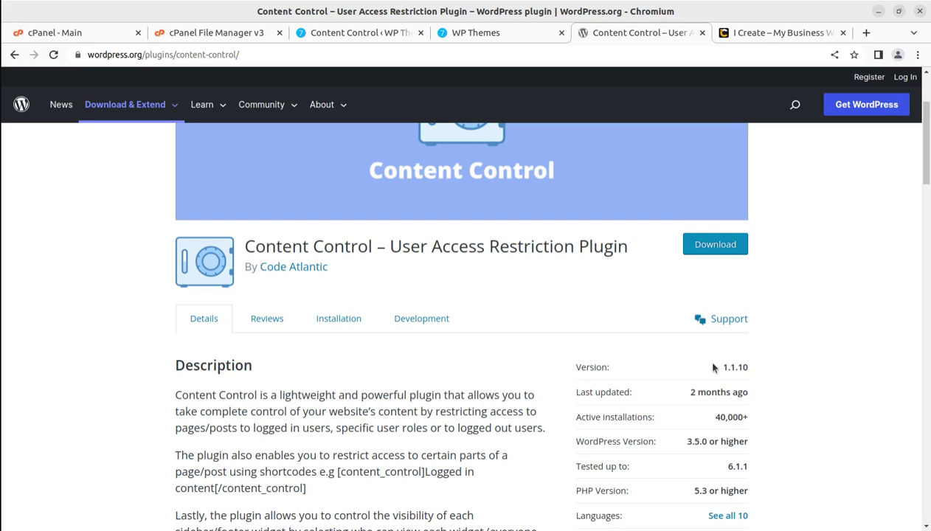
pyautogui.scroll(-2, 469, 440)
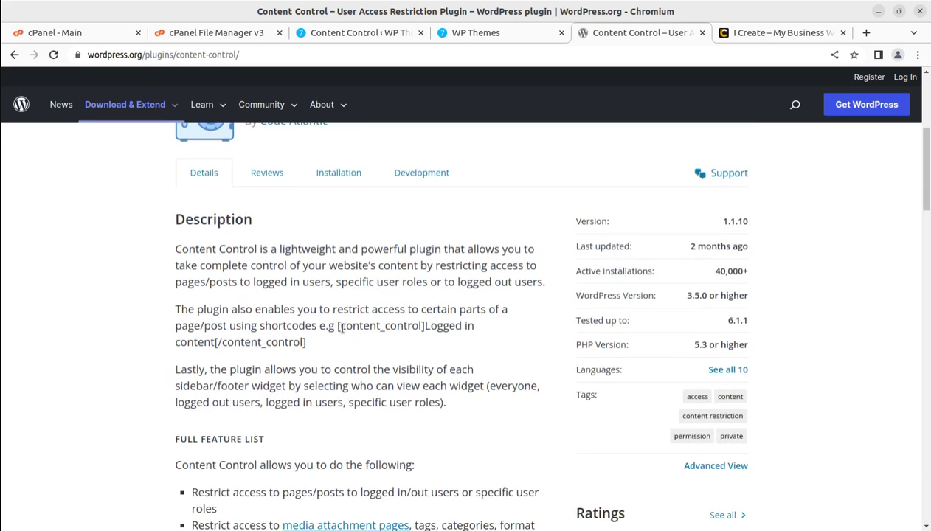
pyautogui.moveTo(337, 326); pyautogui.dragTo(348, 340)
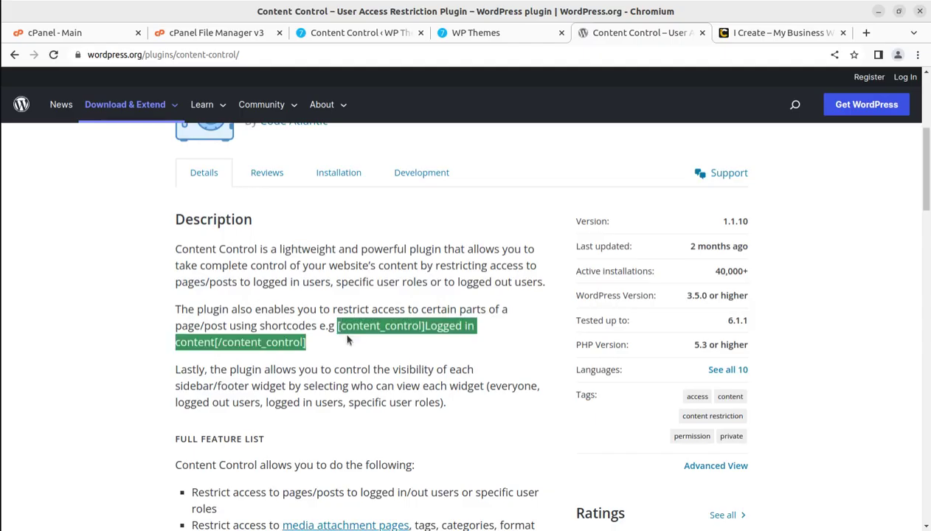
pyautogui.click(358, 346)
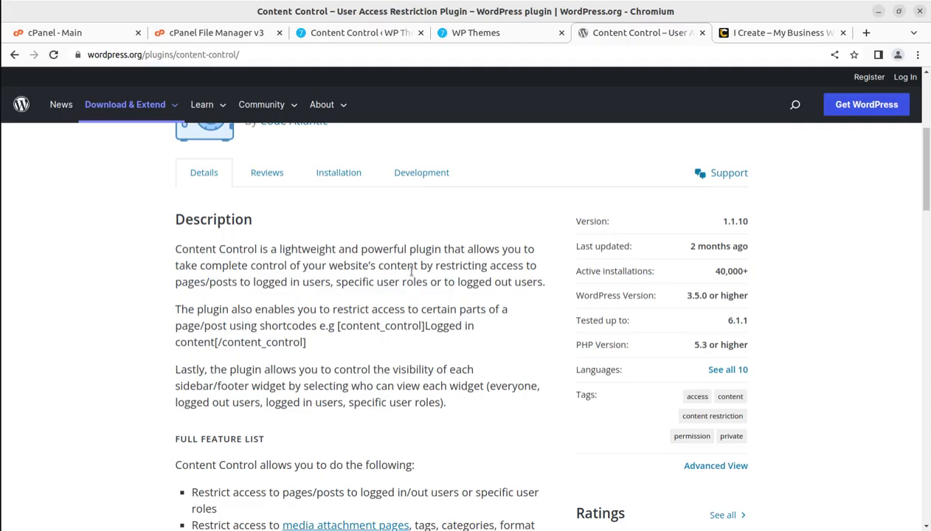
# Step: Copy the shortcode example [content_control]Logged in content[/content_control] from the plugin description
pyautogui.moveTo(334, 326); pyautogui.dragTo(340, 339)
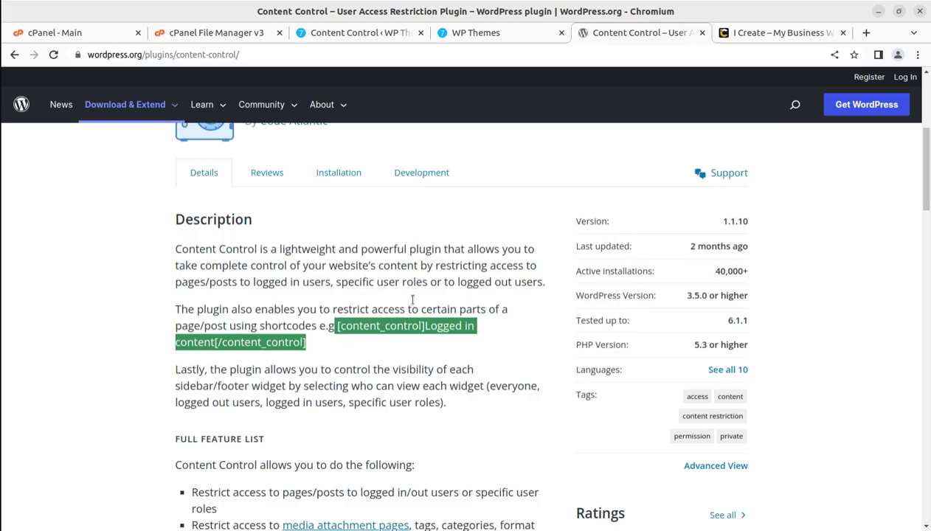
pyautogui.click(394, 336)
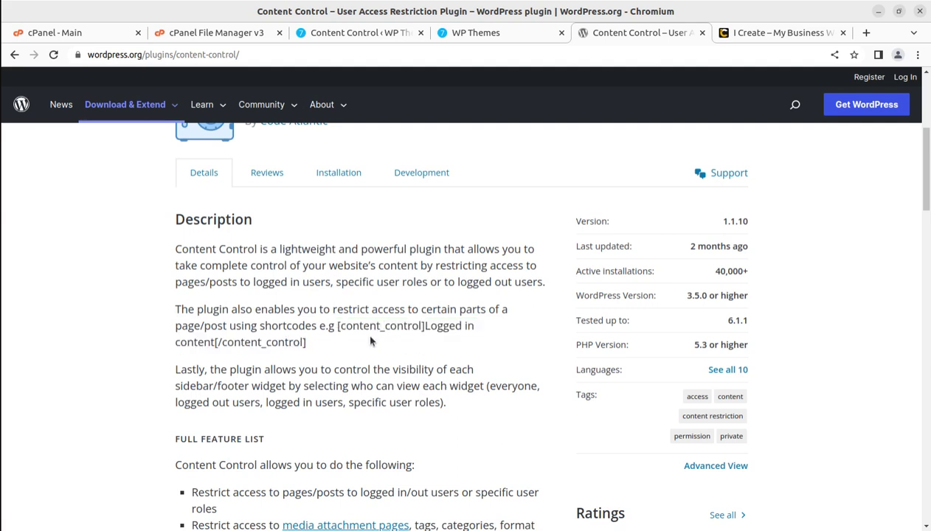
pyautogui.moveTo(343, 340); pyautogui.dragTo(344, 341)
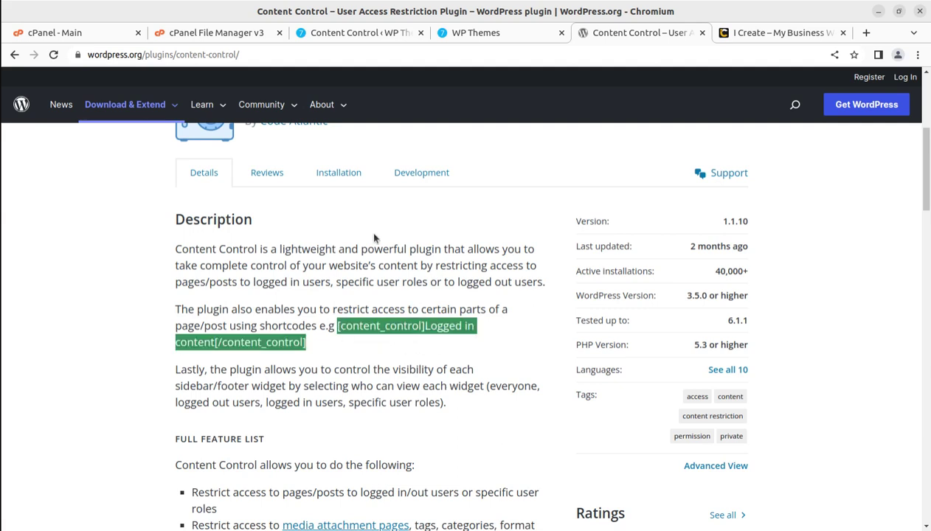
# Step: Open the Agency page of the logged-in site and examine the paragraph under "Turning your business ideas into smart digital products since 2001"
pyautogui.click(500, 34)
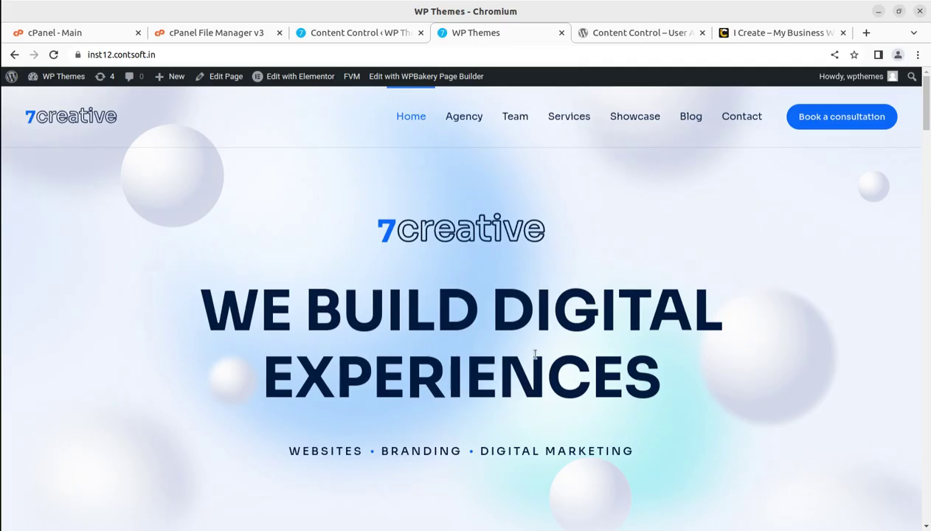
pyautogui.click(461, 121)
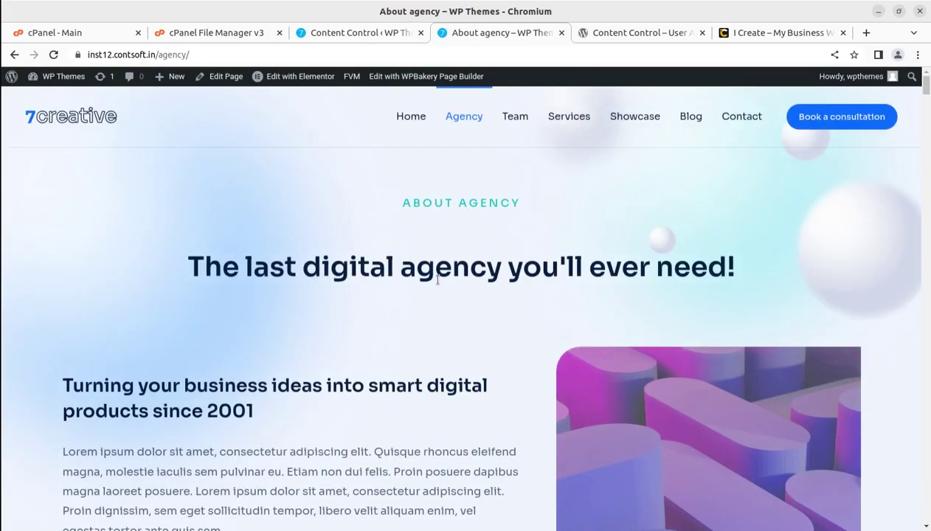
pyautogui.scroll(-2, 477, 314)
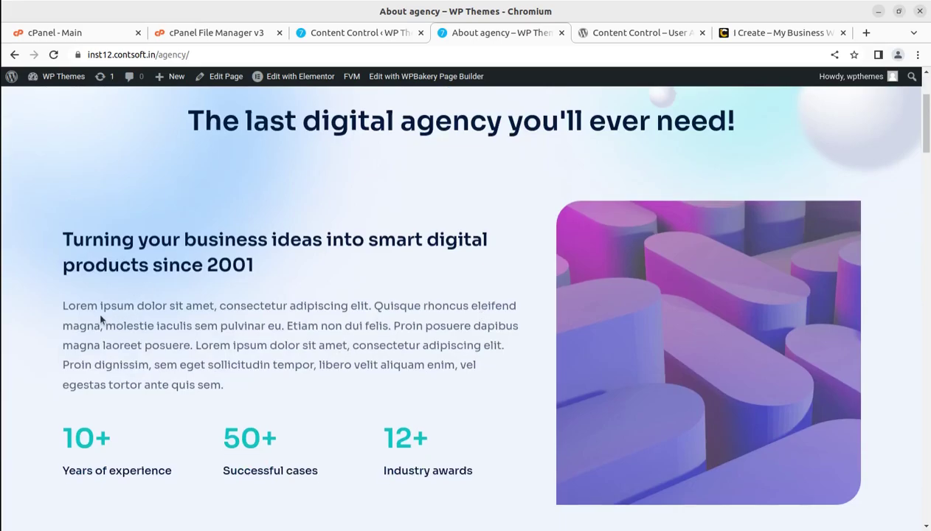
pyautogui.moveTo(64, 305); pyautogui.dragTo(235, 399)
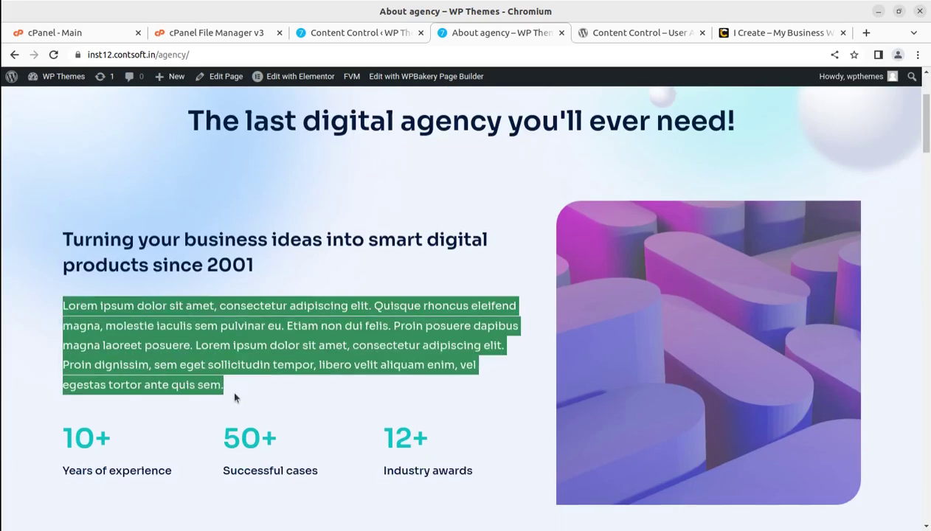
pyautogui.click(284, 367)
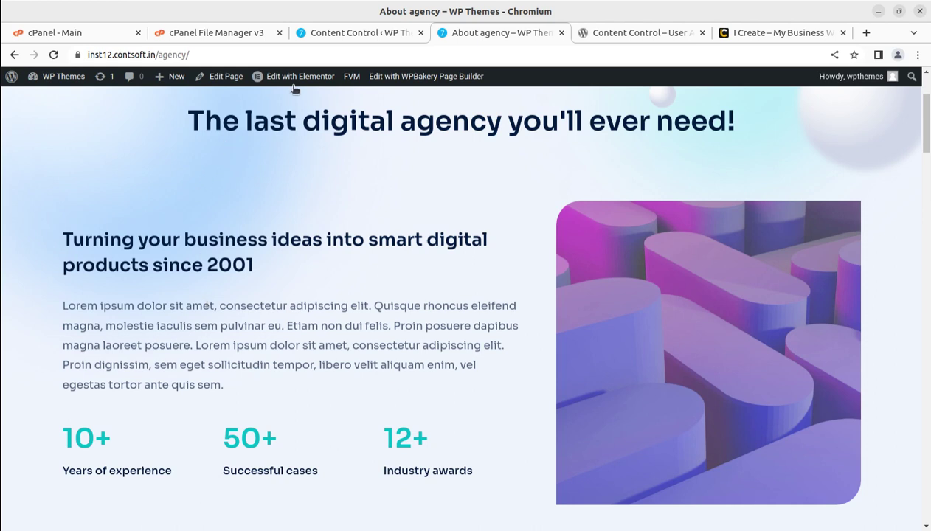
# Step: Open the Agency page in Elementor and edit the paragraph under the "Turning your business ideas" heading in plain text mode
pyautogui.moveTo(294, 86)
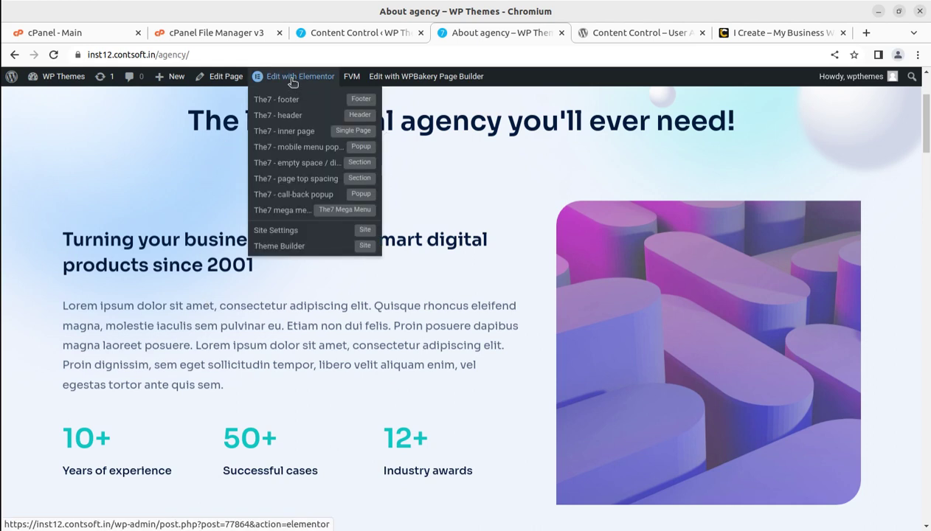
pyautogui.click(292, 80)
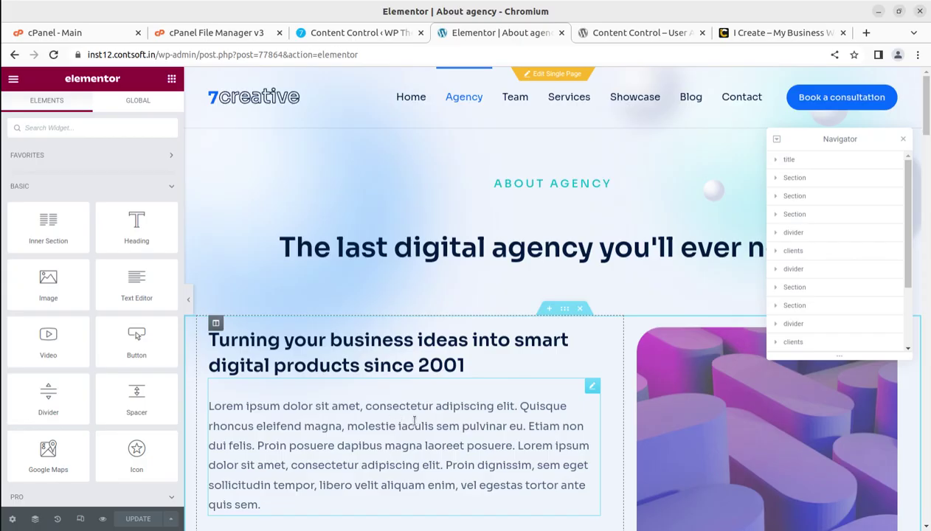
pyautogui.scroll(-2, 399, 406)
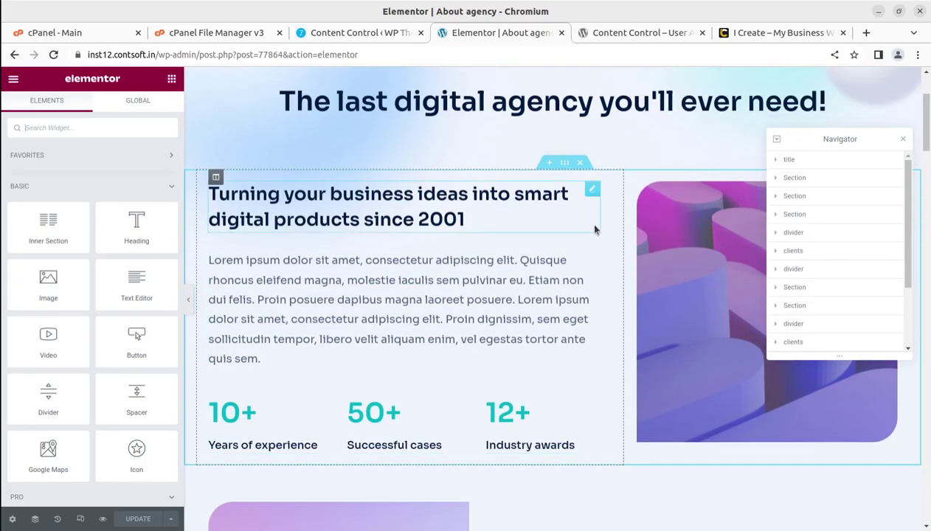
pyautogui.click(591, 242)
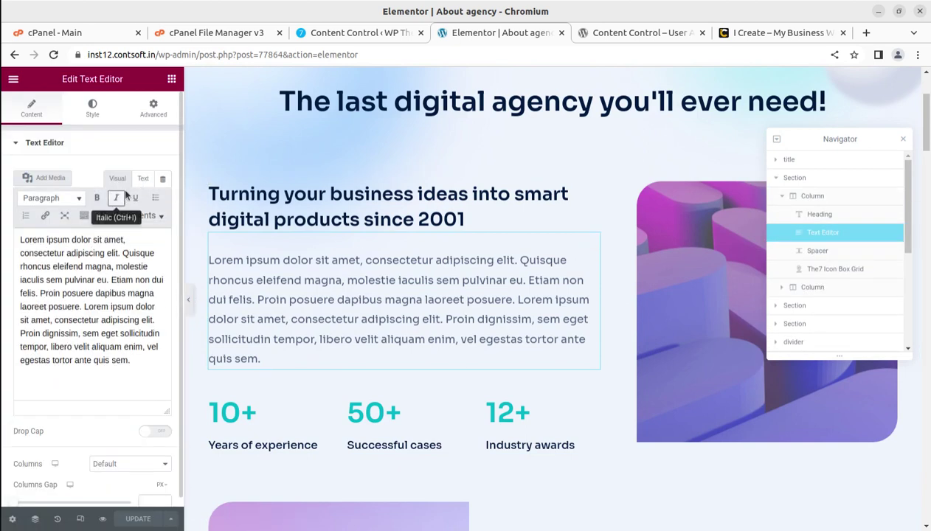
pyautogui.click(143, 178)
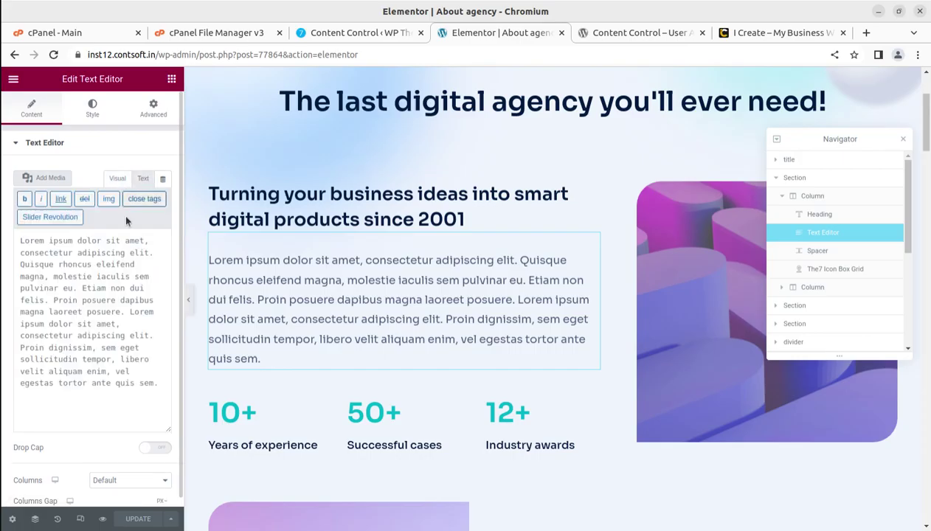
pyautogui.click(18, 241)
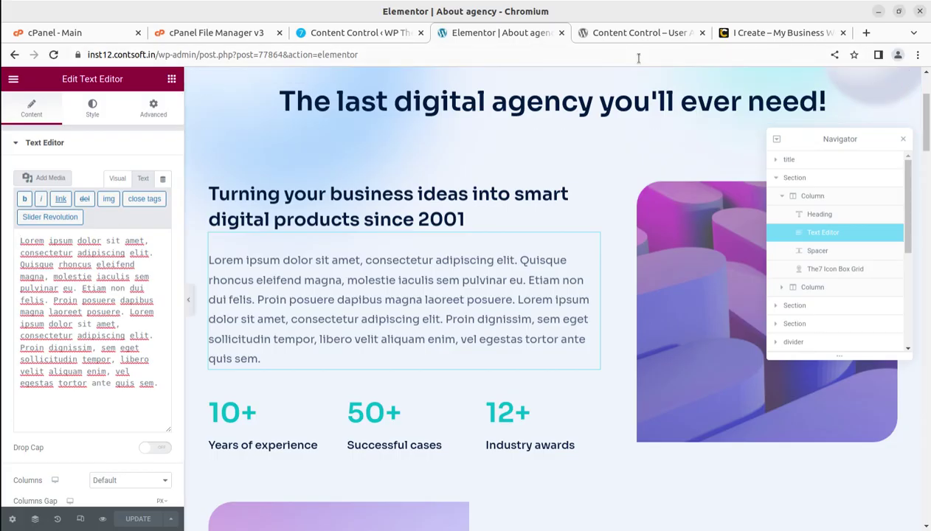
# Step: Insert [content_control]Logged in content[/content_control] from the plugin page at the start of the paragraph
pyautogui.click(623, 33)
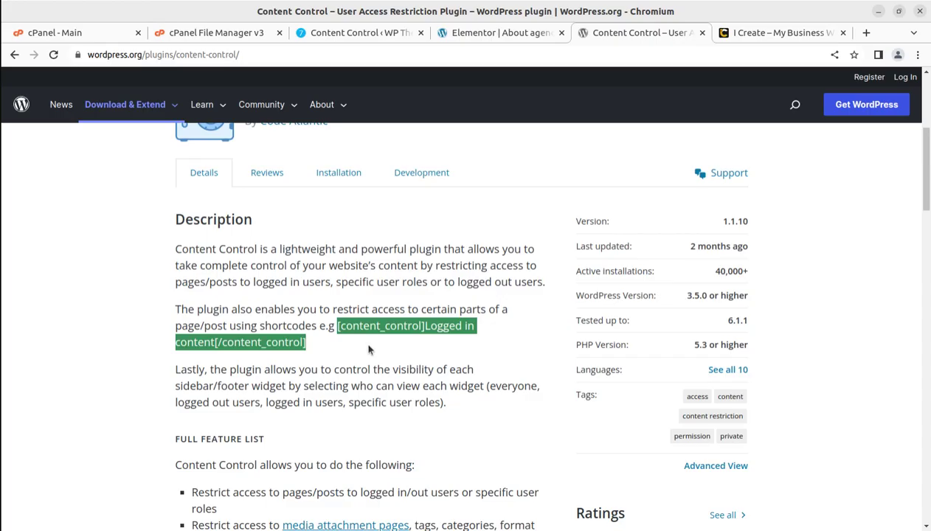
pyautogui.click(480, 37)
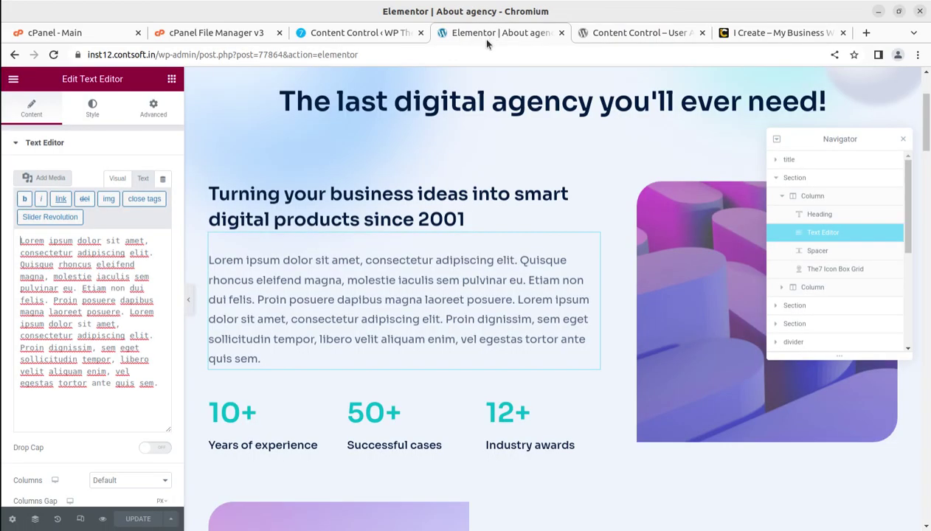
pyautogui.write('[content_control]Logged in content[/content_control]')
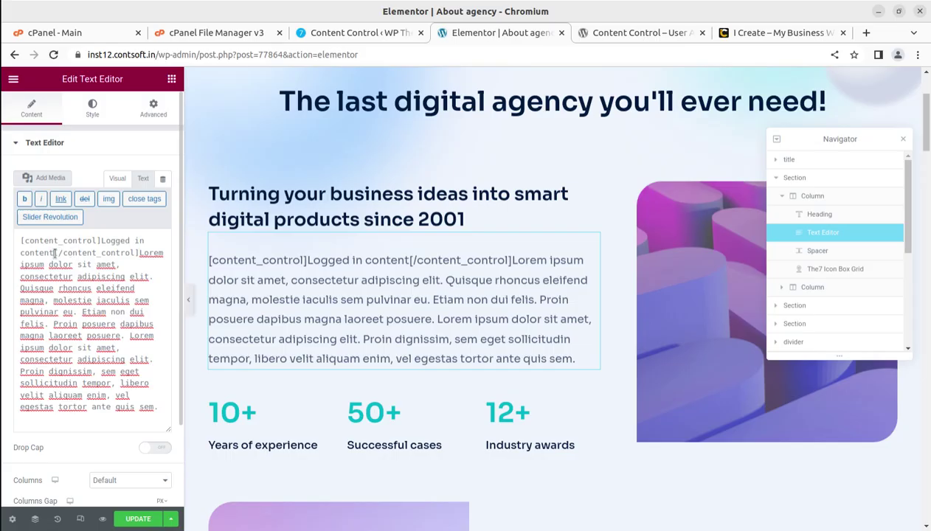
# Step: Move the closing [/content_control] tag to the end of the paragraph text
pyautogui.moveTo(53, 252); pyautogui.dragTo(139, 253)
pyautogui.hotkey('ctrl', 'c')
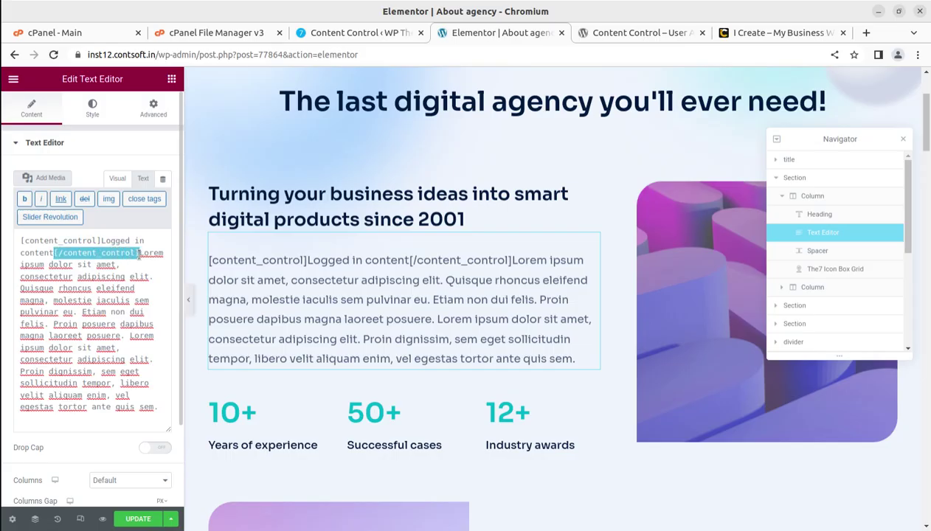
pyautogui.press('BackSpace')
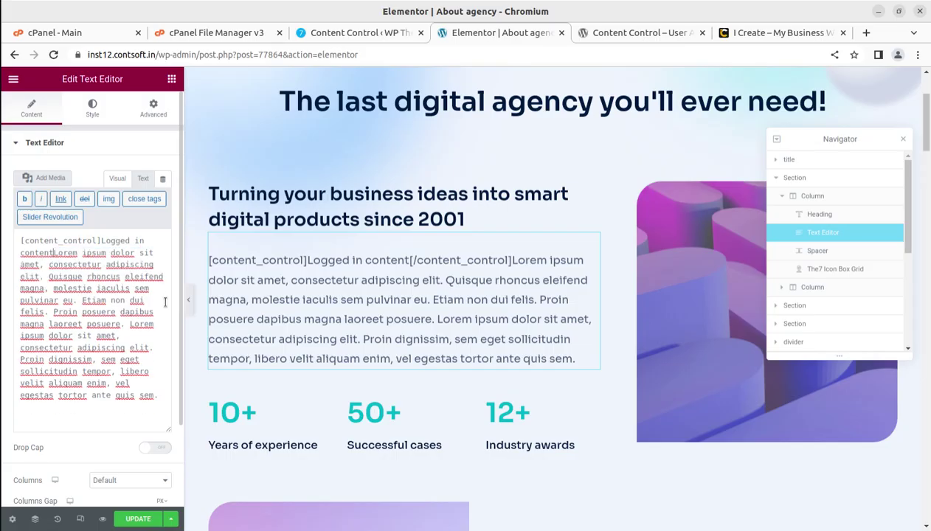
pyautogui.click(166, 390)
pyautogui.hotkey('ctrl', 'v')
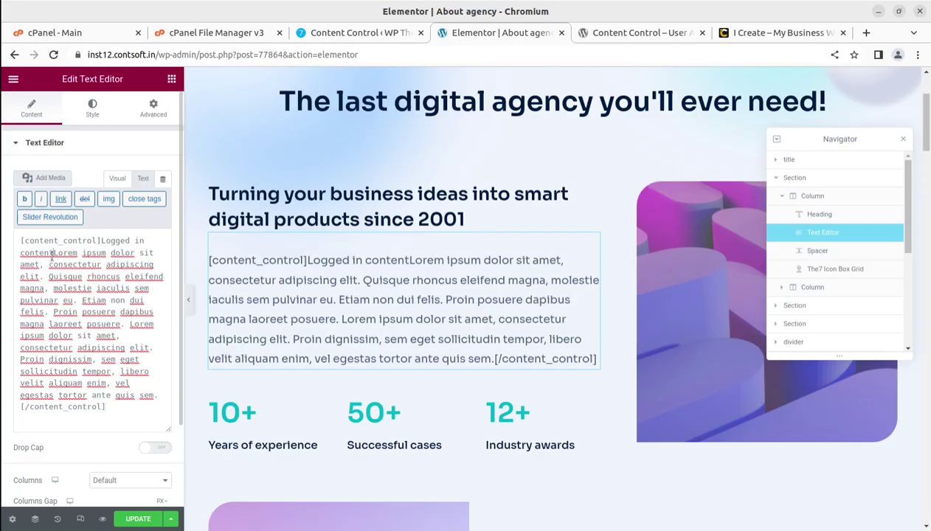
# Step: Delete the placeholder "Logged in content" after the opening tag, update the page, and show the text in visual mode
pyautogui.moveTo(54, 253); pyautogui.dragTo(101, 244)
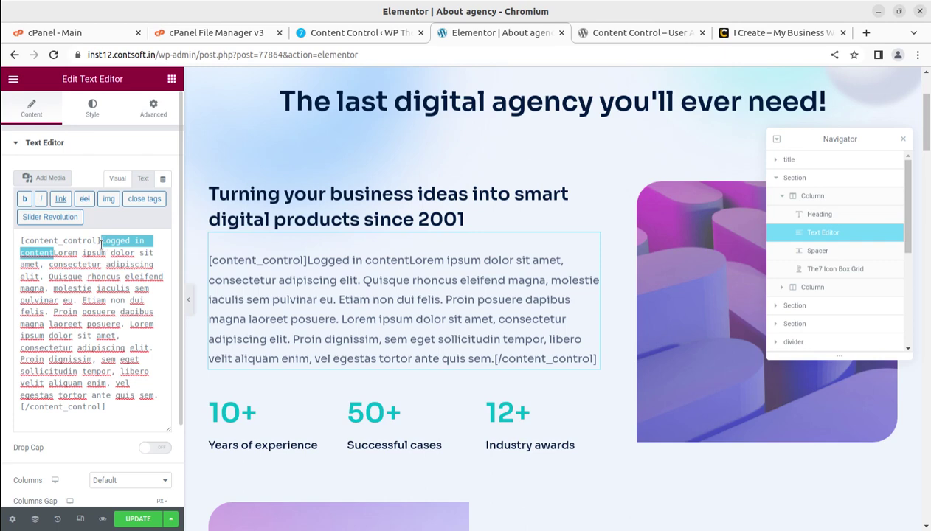
pyautogui.press('BackSpace')
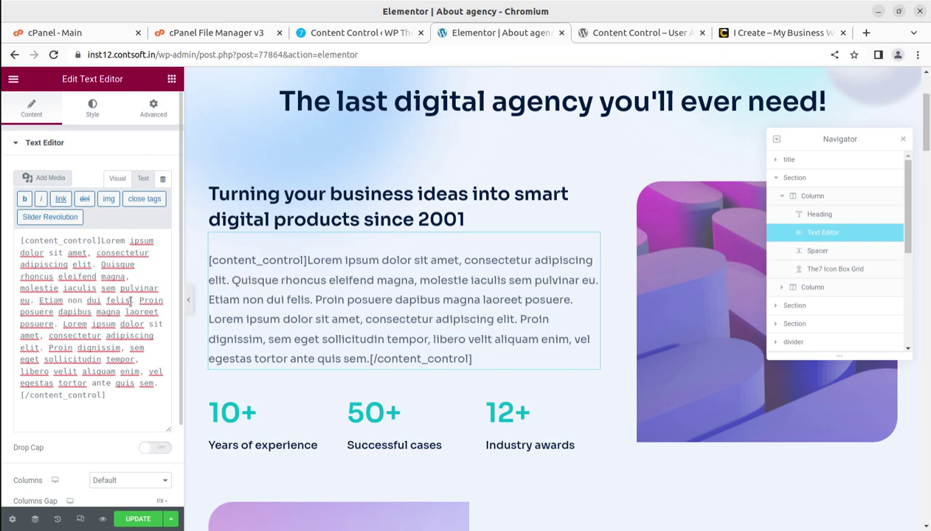
pyautogui.click(139, 519)
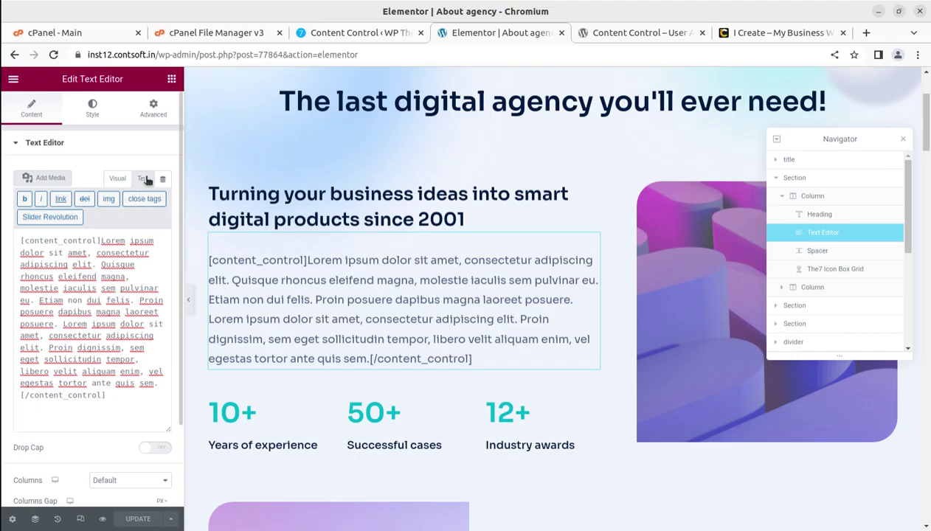
pyautogui.click(117, 178)
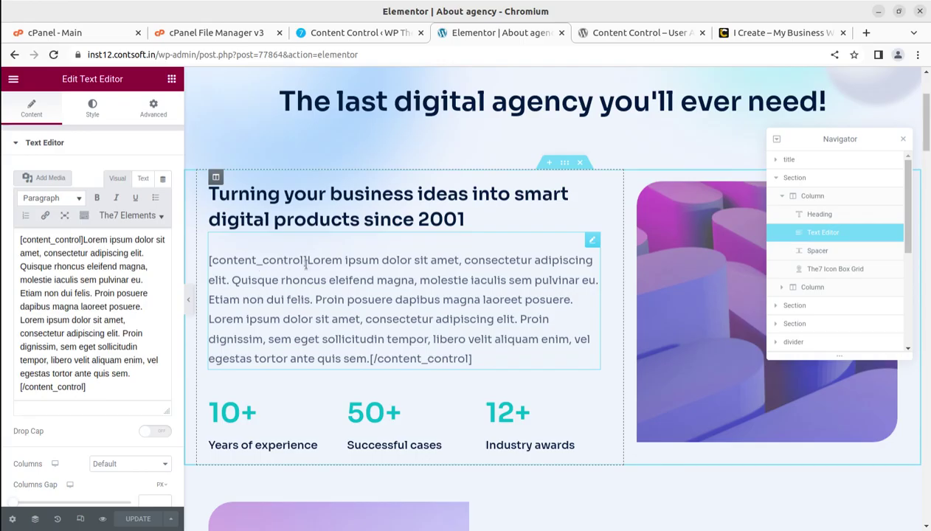
pyautogui.moveTo(305, 266); pyautogui.dragTo(209, 263)
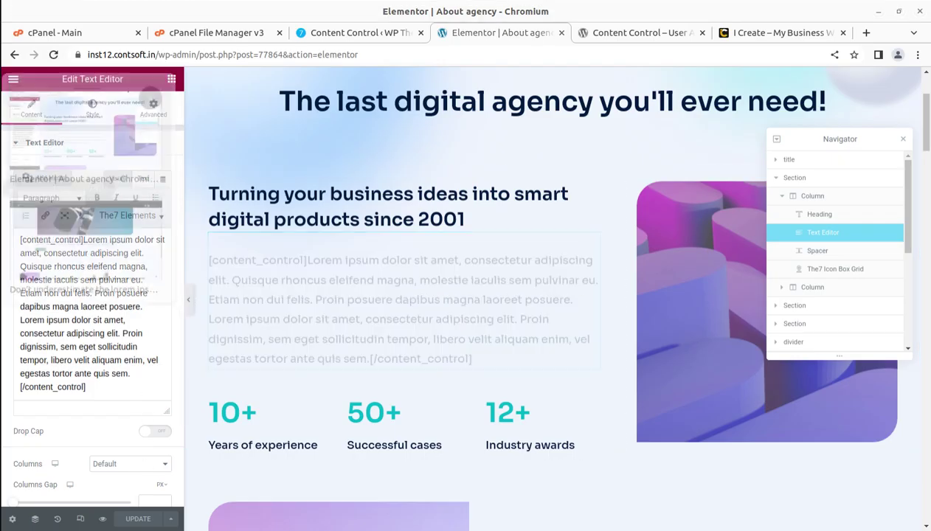
# Step: Open the Agency page in the incognito window and check the area below the "Turning your business ideas" heading
pyautogui.click(51, 240)
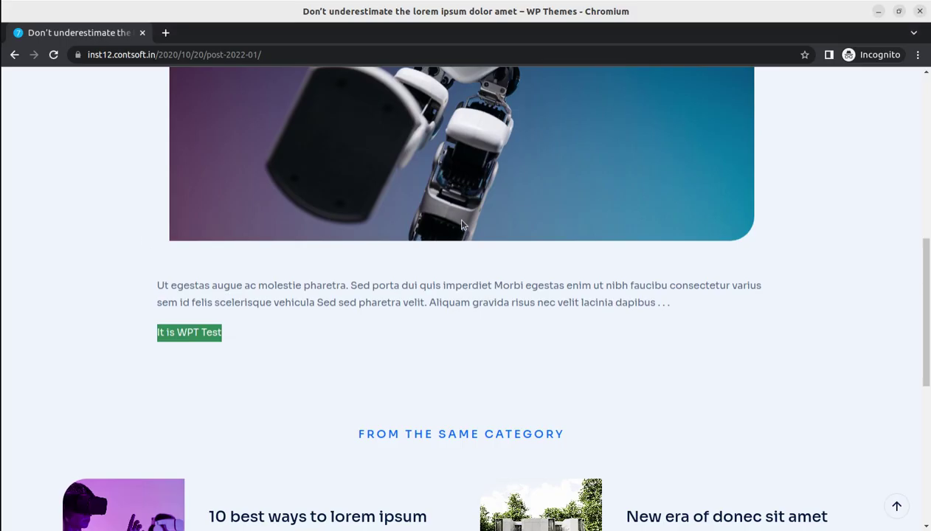
pyautogui.scroll(8, 462, 225)
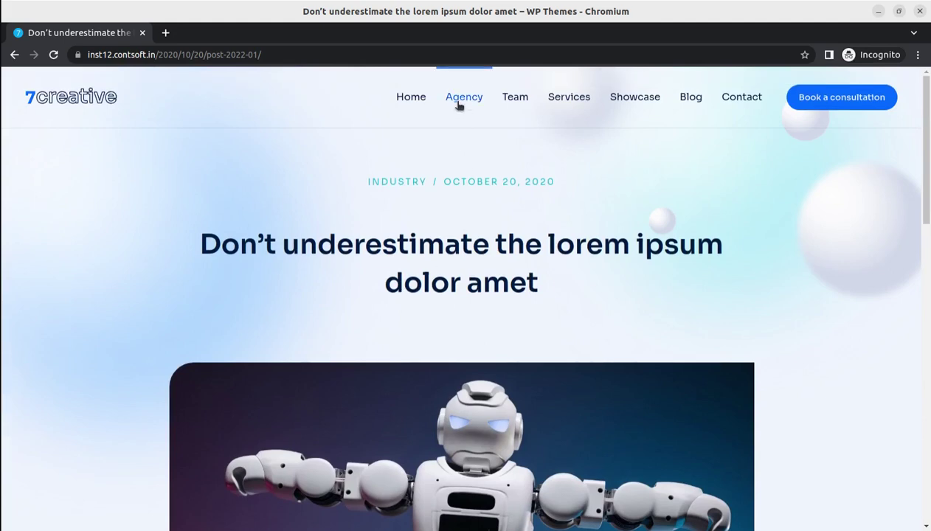
pyautogui.click(459, 107)
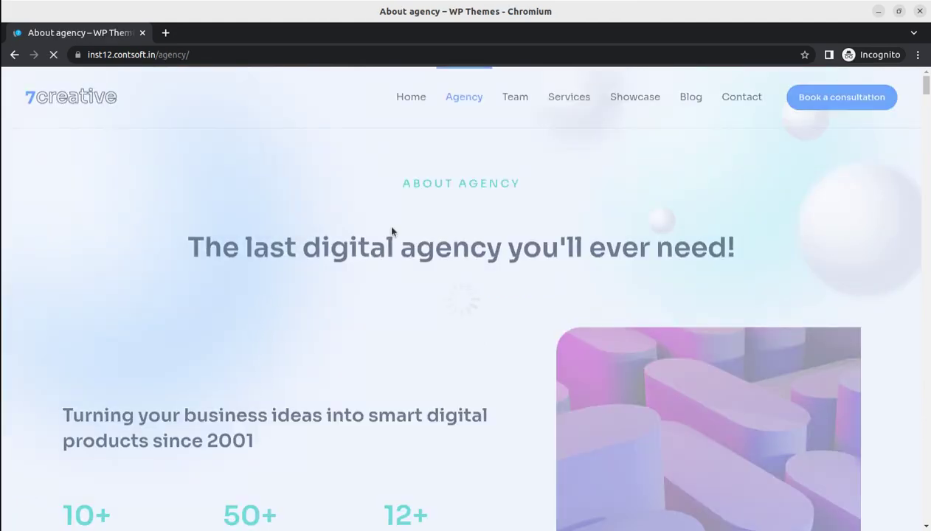
pyautogui.scroll(-1, 401, 272)
pyautogui.scroll(-2, 408, 281)
pyautogui.moveTo(255, 295); pyautogui.dragTo(58, 271)
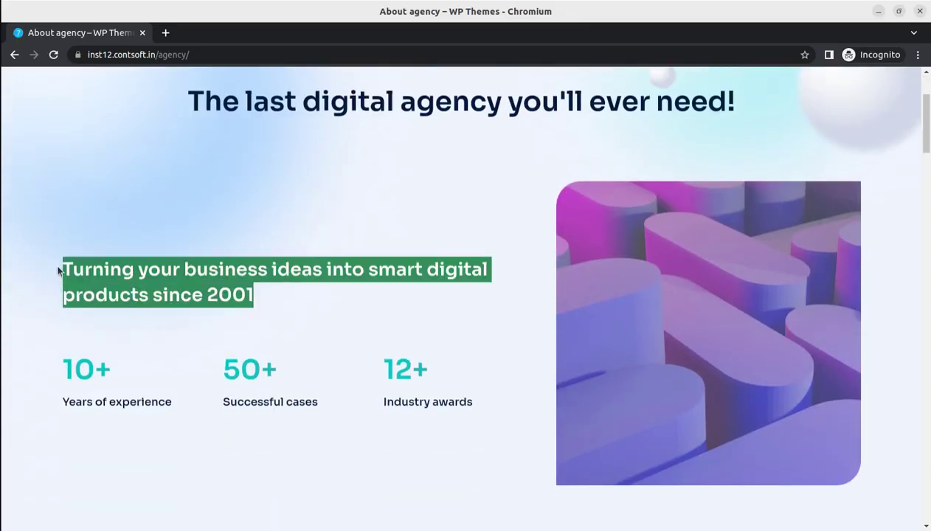
pyautogui.click(278, 303)
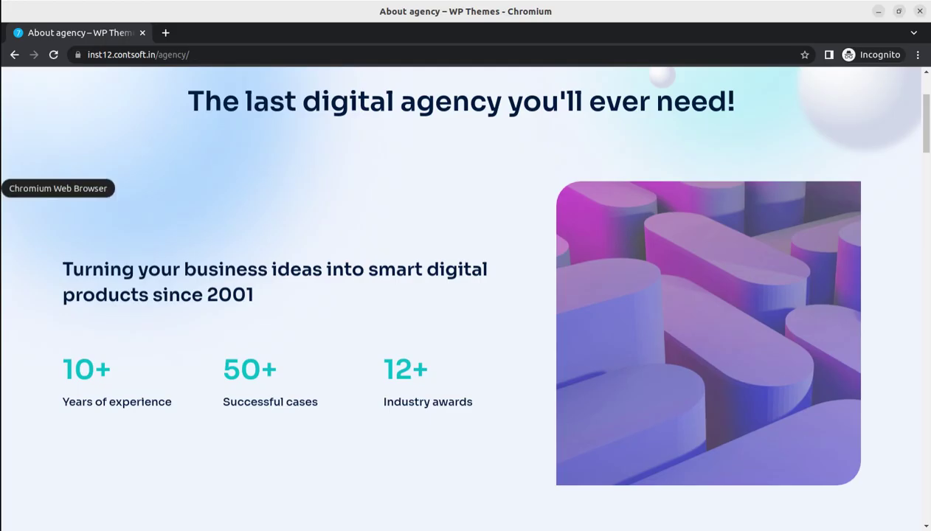
# Step: Return to Elementor, remove the opening and closing content_control tags from the paragraph, and update the page
pyautogui.click(3, 188)
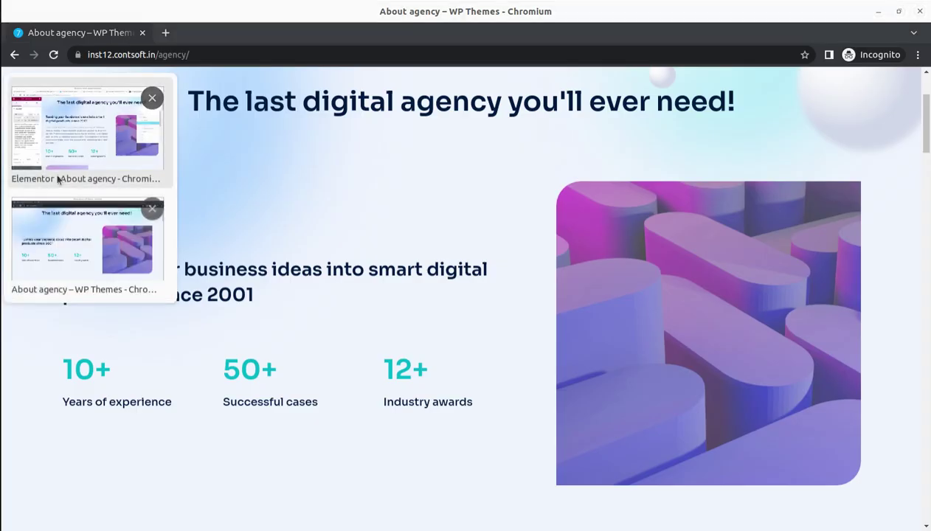
pyautogui.click(77, 146)
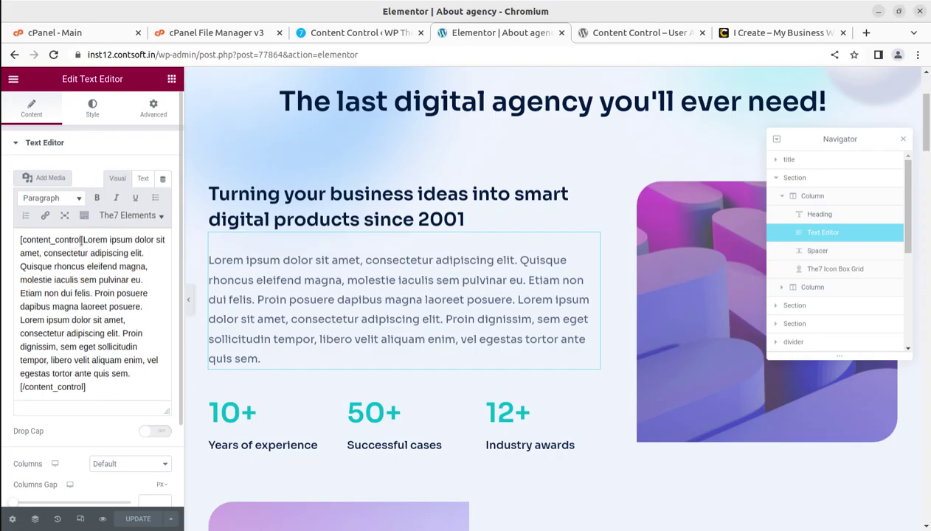
pyautogui.moveTo(82, 240); pyautogui.dragTo(20, 238)
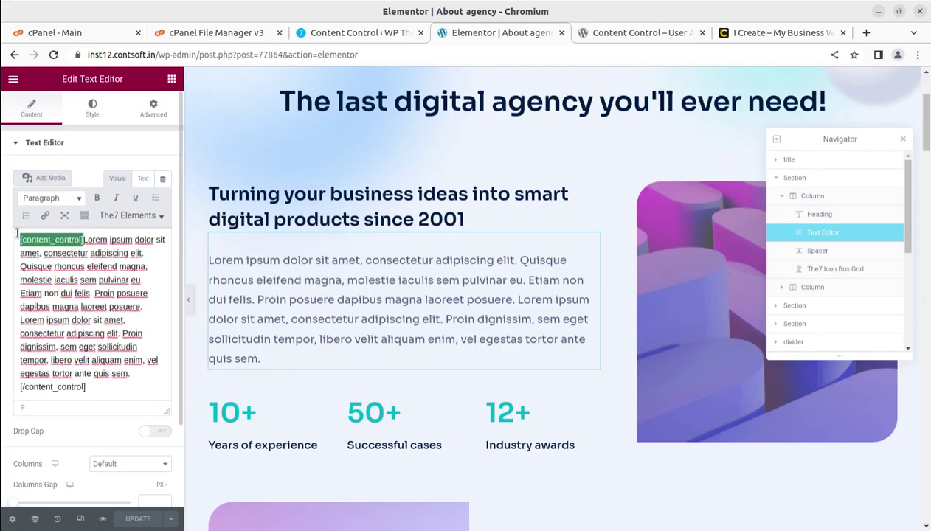
pyautogui.hotkey('ctrl', 'x')
pyautogui.moveTo(102, 376); pyautogui.dragTo(14, 375)
pyautogui.hotkey('ctrl', 'x')
pyautogui.press('BackSpace')
pyautogui.click(133, 518)
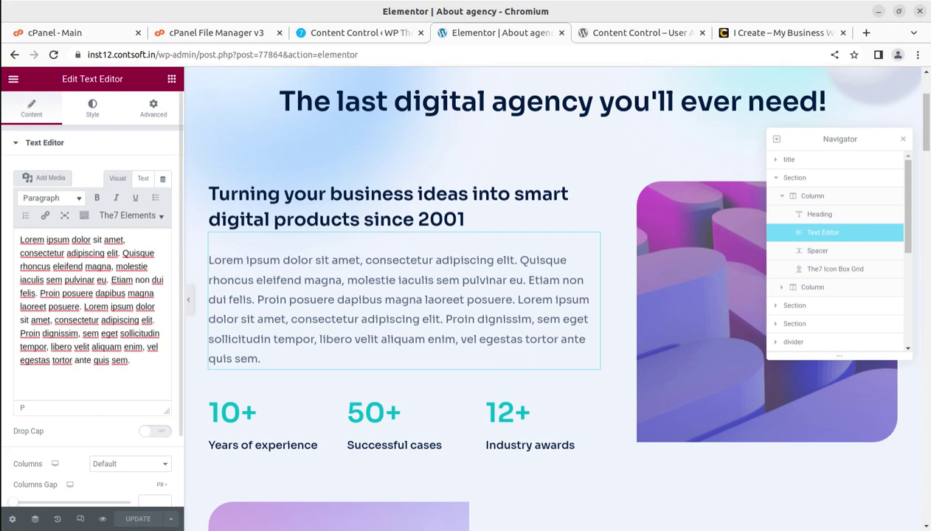
# Step: Reload the Agency page in the incognito window and check the paragraph below the "Turning your business ideas" heading
pyautogui.click(10, 206)
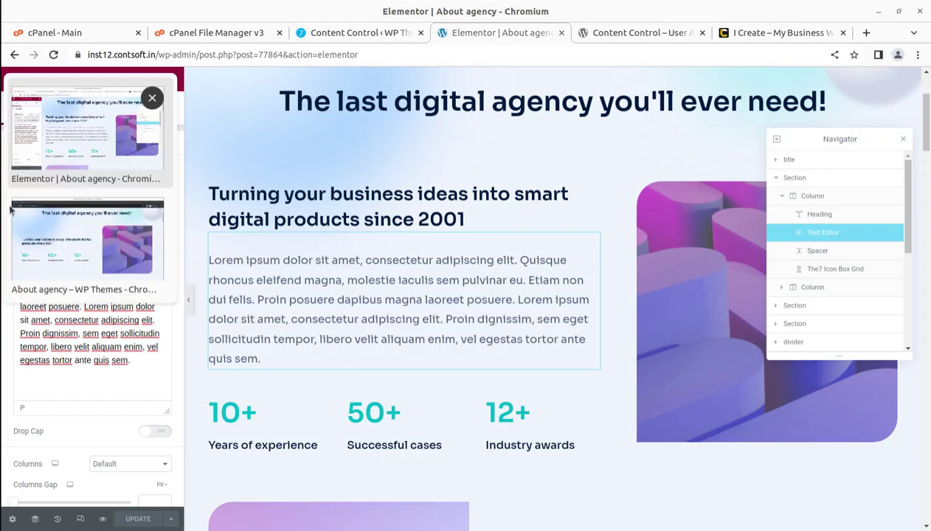
pyautogui.click(75, 254)
pyautogui.click(53, 55)
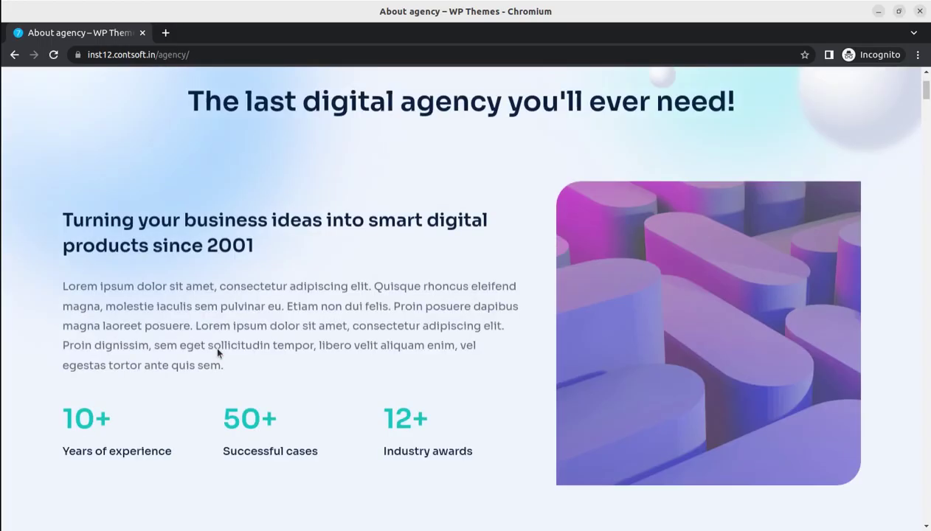
pyautogui.moveTo(251, 376); pyautogui.dragTo(34, 276)
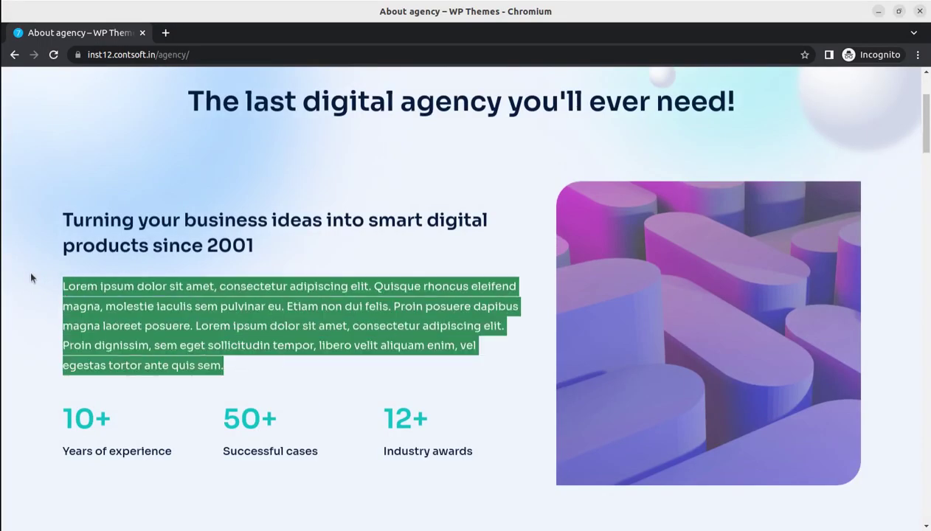
# Step: Return to the Elementor editor and open its main menu
pyautogui.moveTo(1, 192)
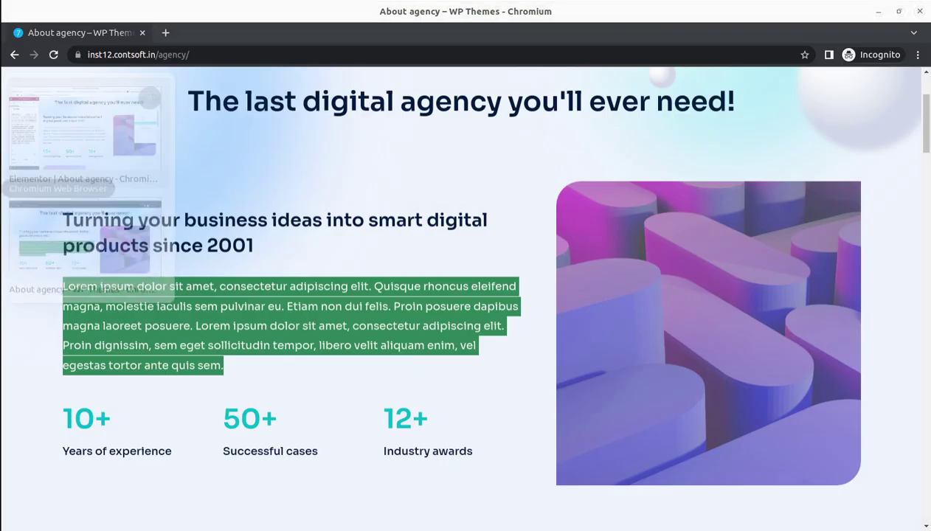
pyautogui.click(80, 145)
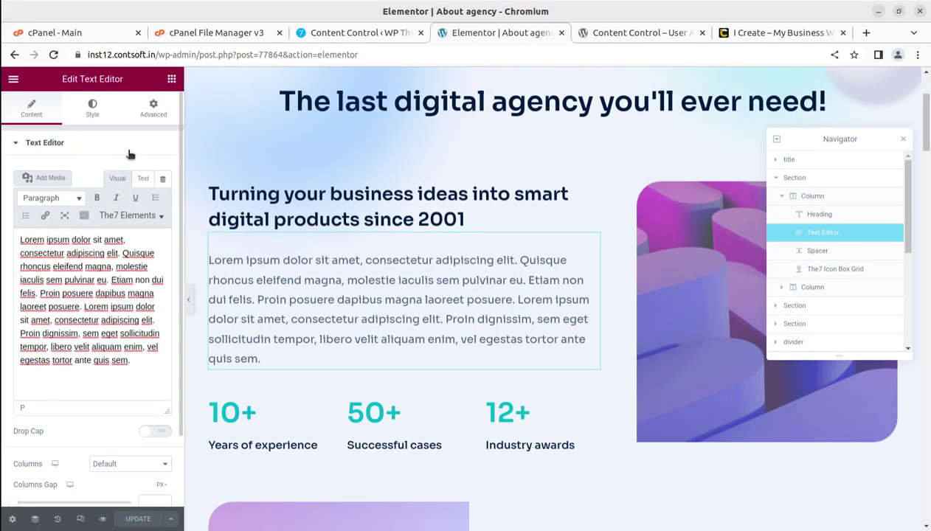
pyautogui.click(13, 78)
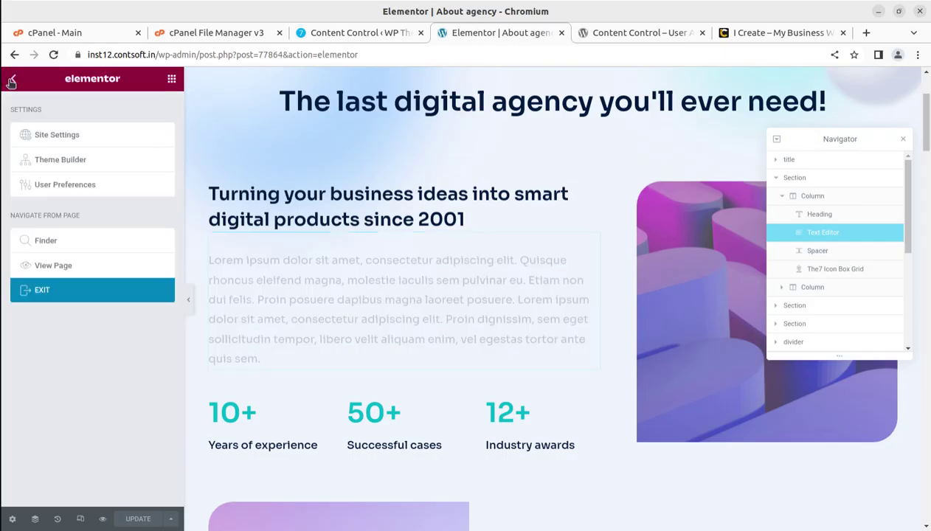
# Step: Review the general, content and protection settings of the WPT Restirct restriction in Content Control Settings, and close its editor without updating
pyautogui.click(374, 34)
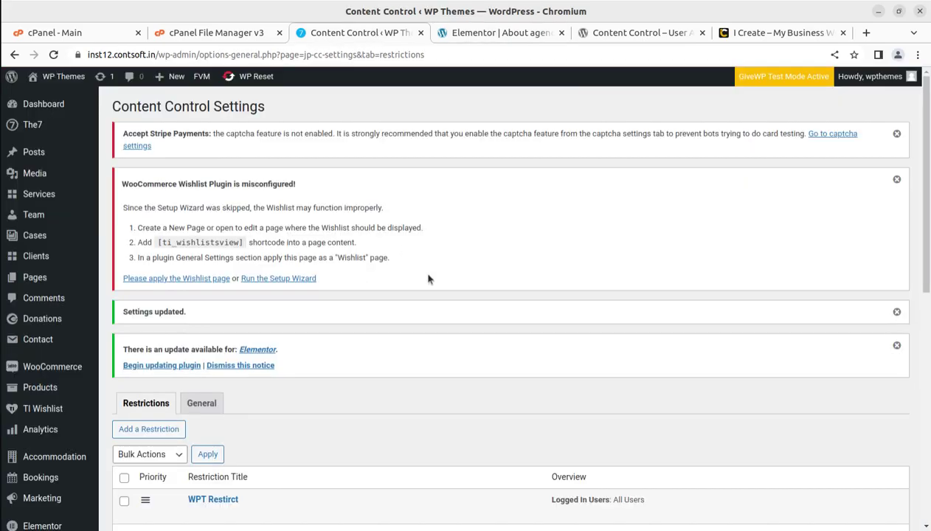
pyautogui.scroll(-4, 427, 279)
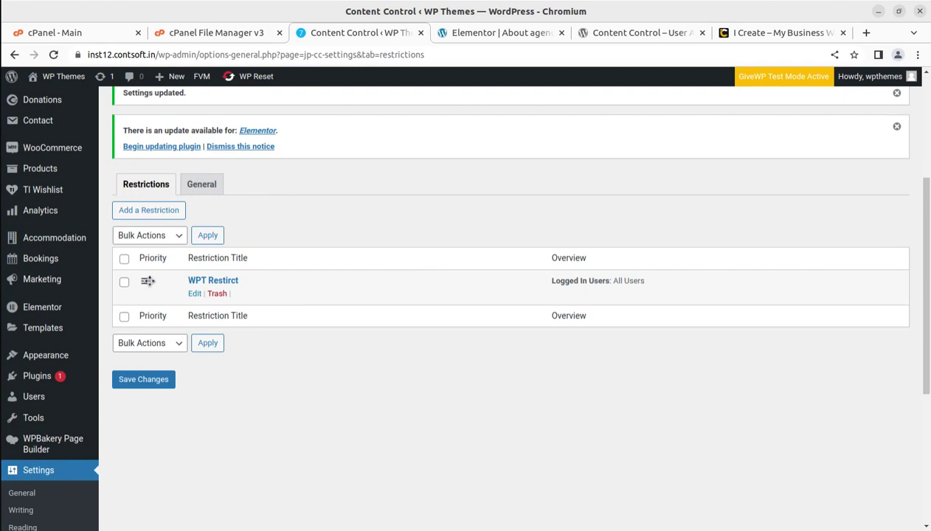
pyautogui.click(194, 294)
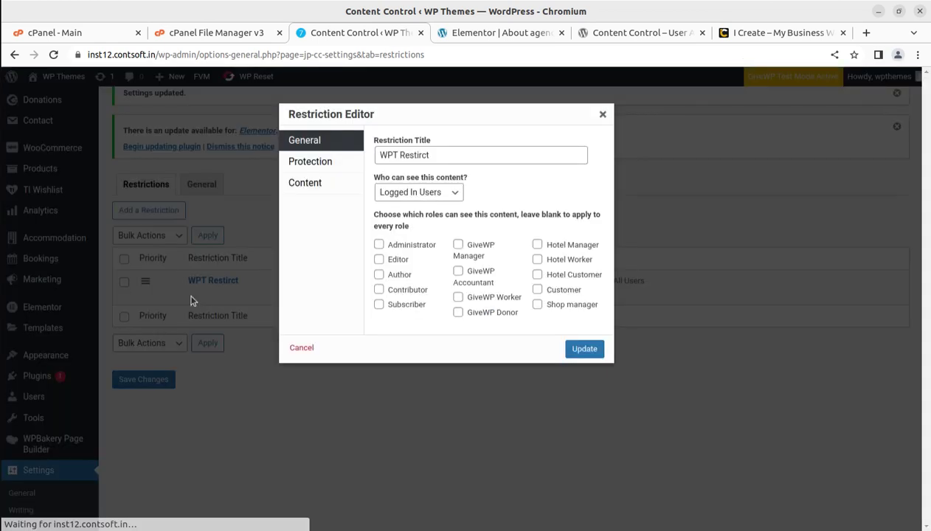
pyautogui.click(301, 189)
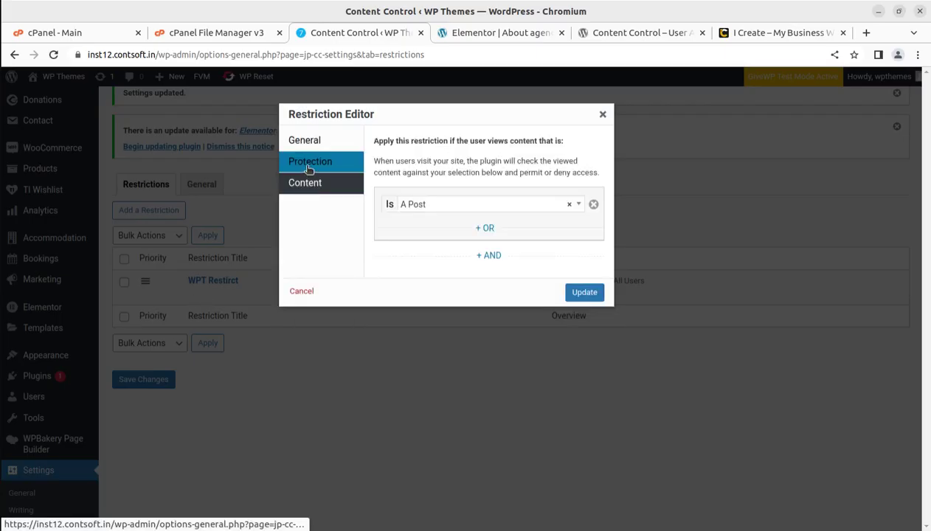
pyautogui.click(309, 169)
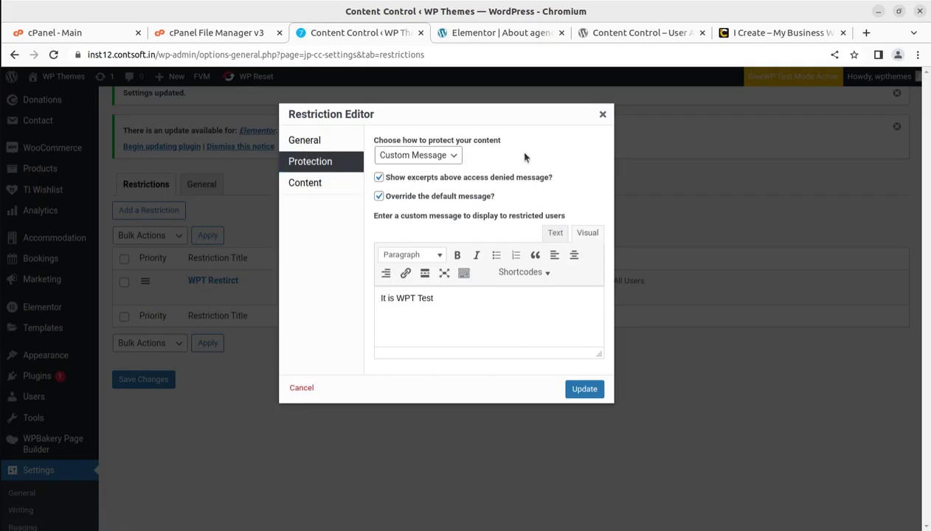
pyautogui.click(603, 116)
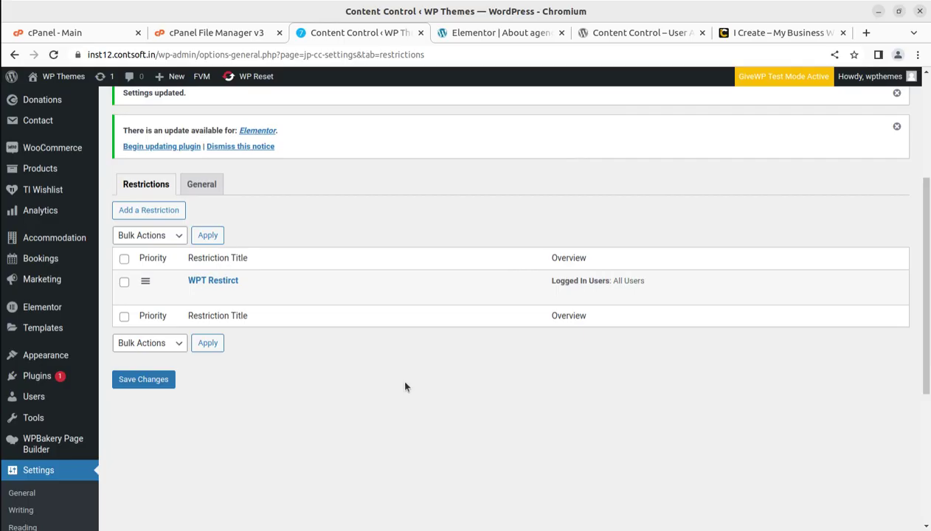
pyautogui.scroll(3, 415, 392)
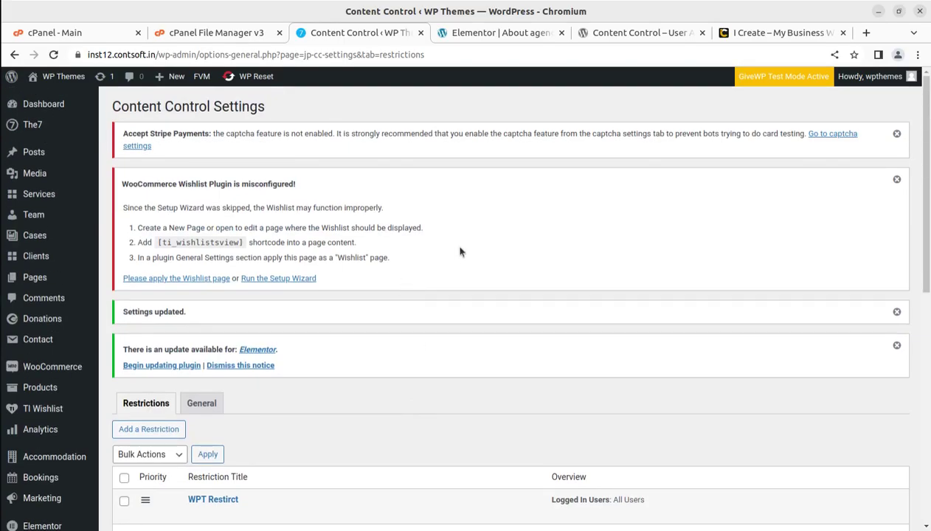